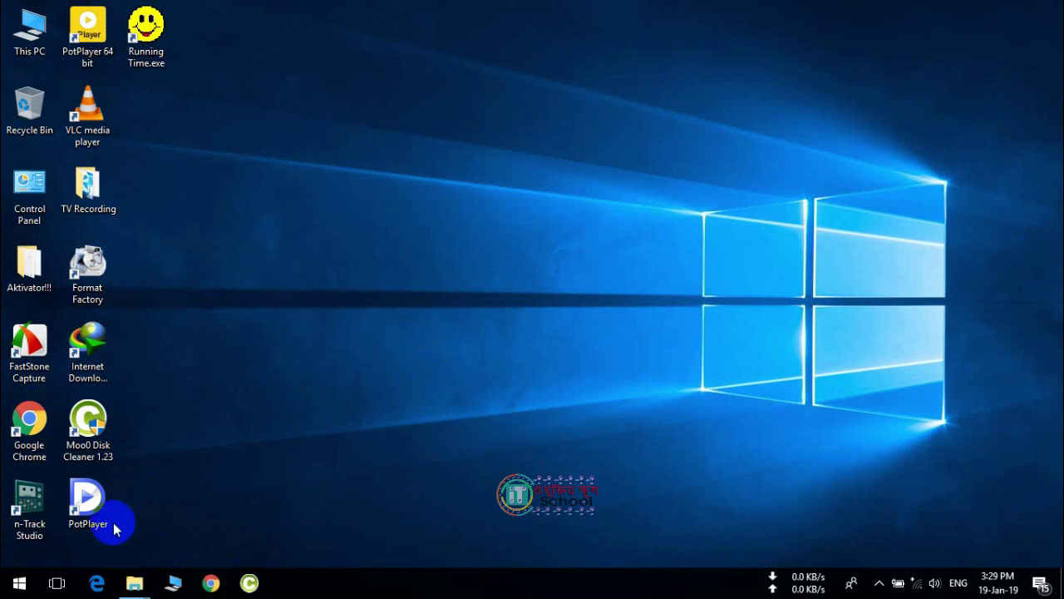
Open the Wondershare Filmora folder and move its three website shortcuts to the Recycle Bin.
mouse_move(135, 579)
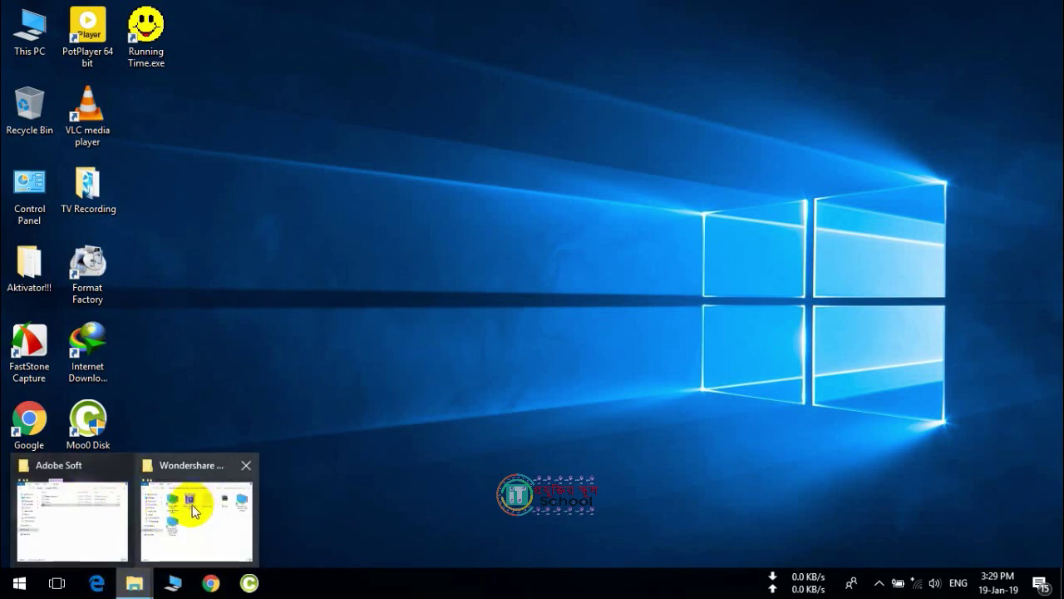
left_click(154, 505)
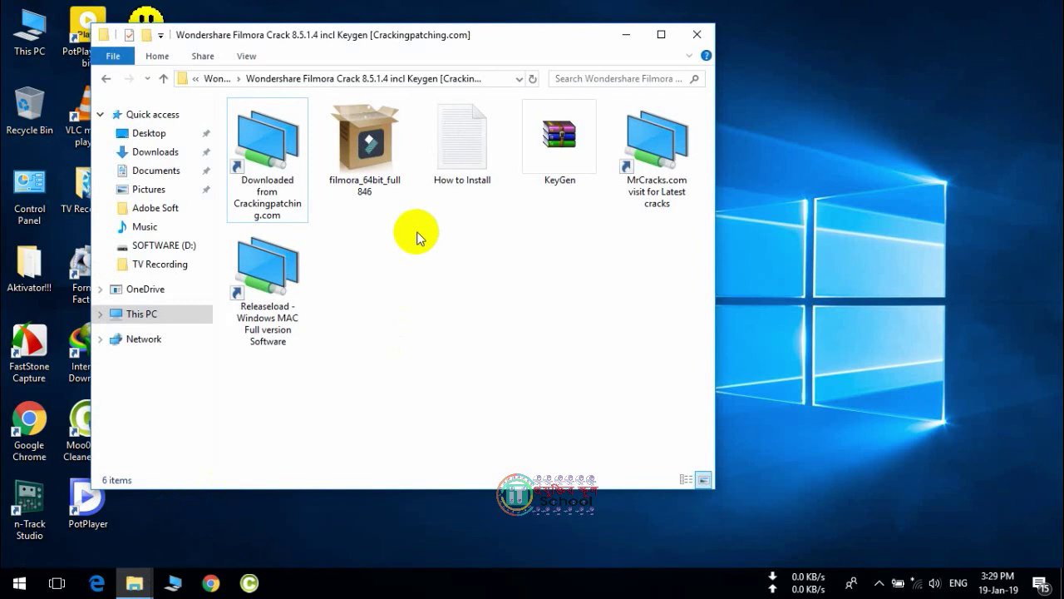
left_click(638, 165)
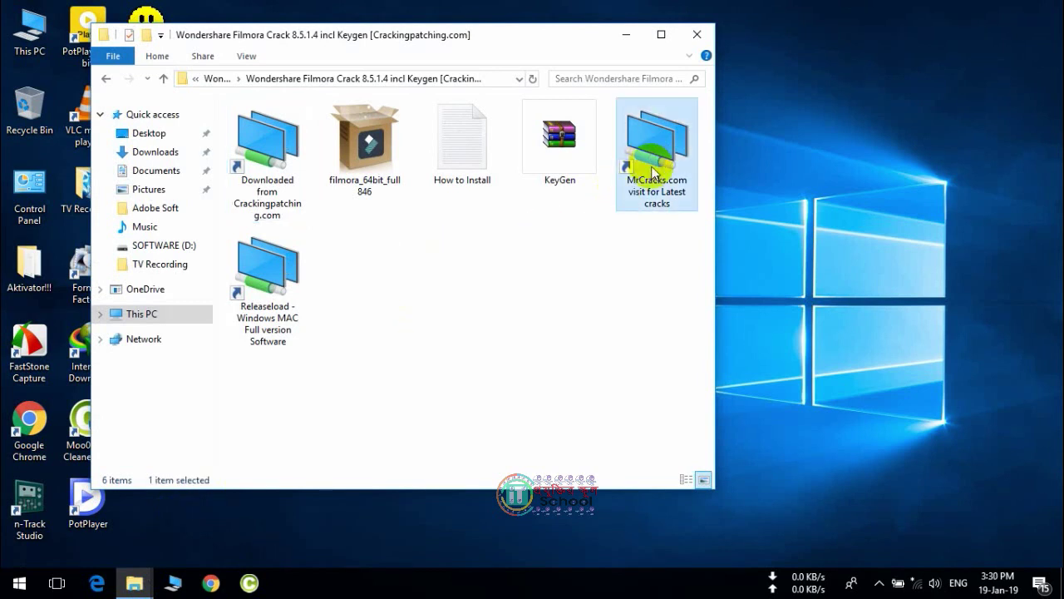
left_click(266, 301, "ctrl")
left_click(229, 126, "ctrl")
left_click_drag(250, 137, 28, 106)
Empty the Recycle Bin and confirm the permanent deletion.
right_click(43, 106)
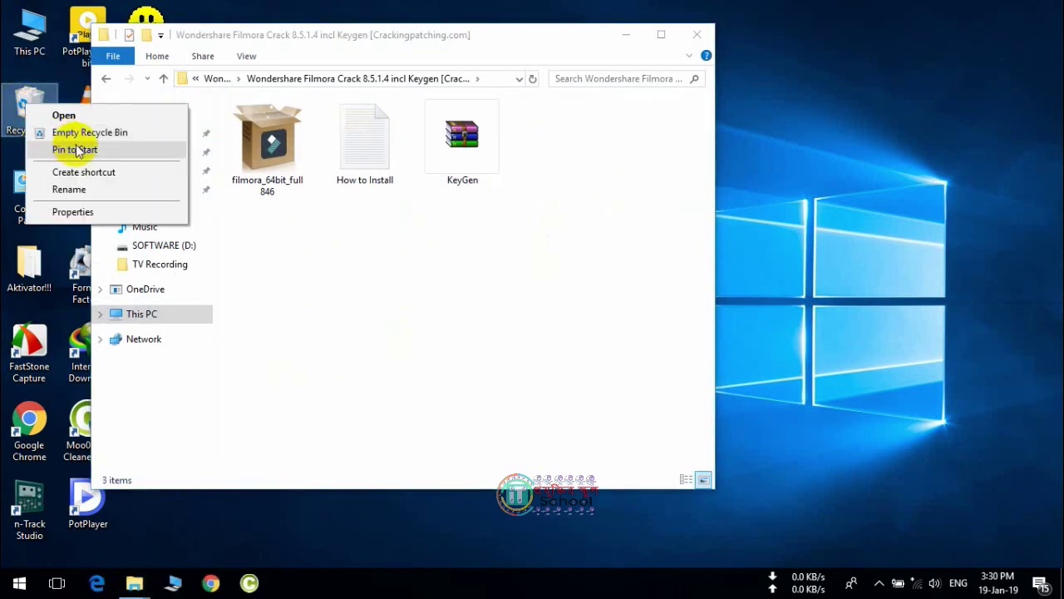
left_click(81, 131)
left_click(594, 304)
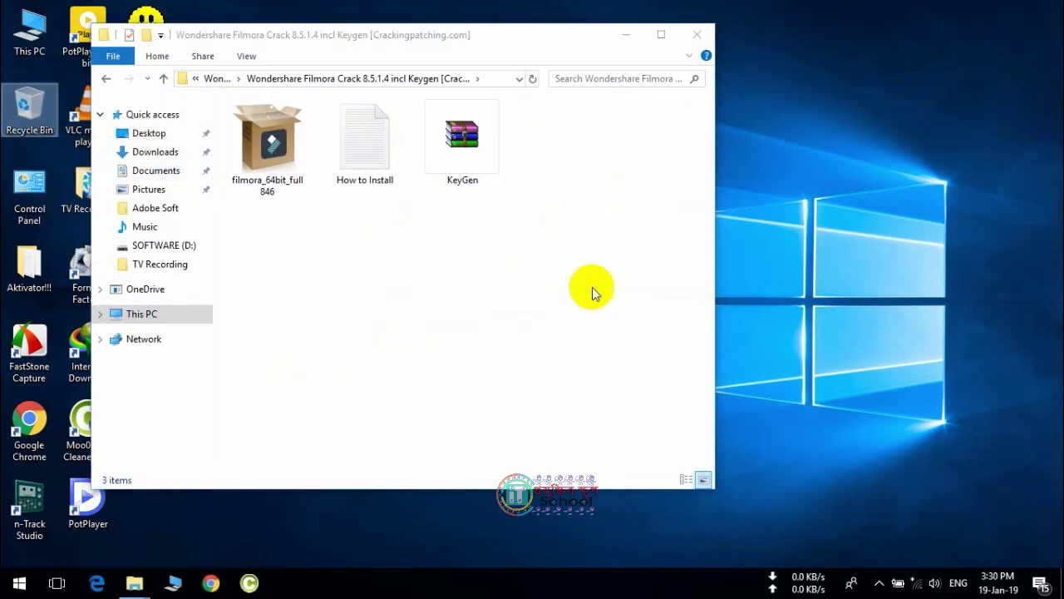
Extract the KeyGen archive directly into the current Wondershare Filmora folder.
left_click_drag(536, 40, 640, 63)
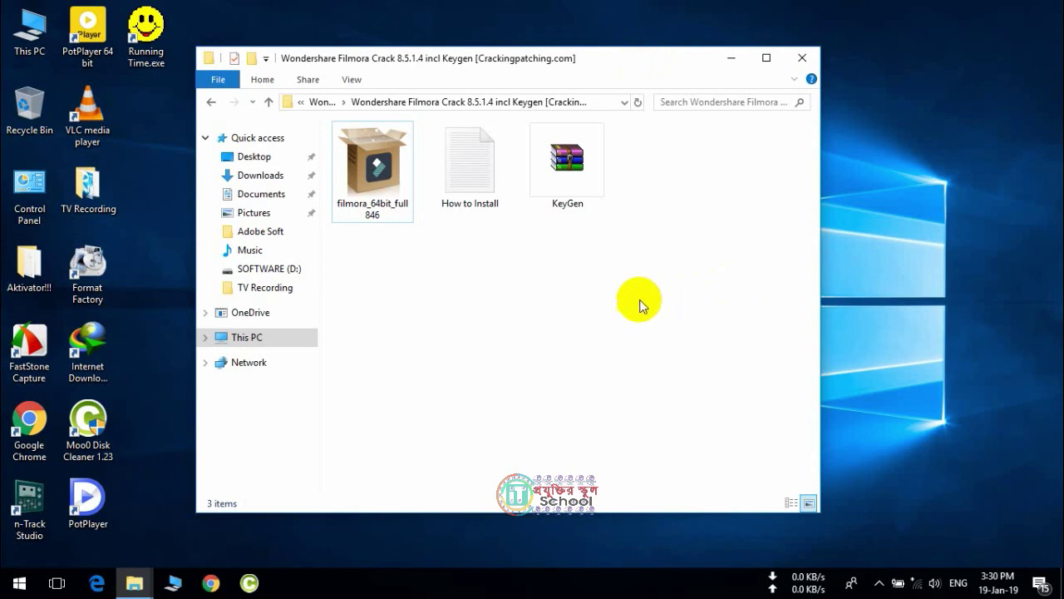
left_click_drag(611, 259, 557, 181)
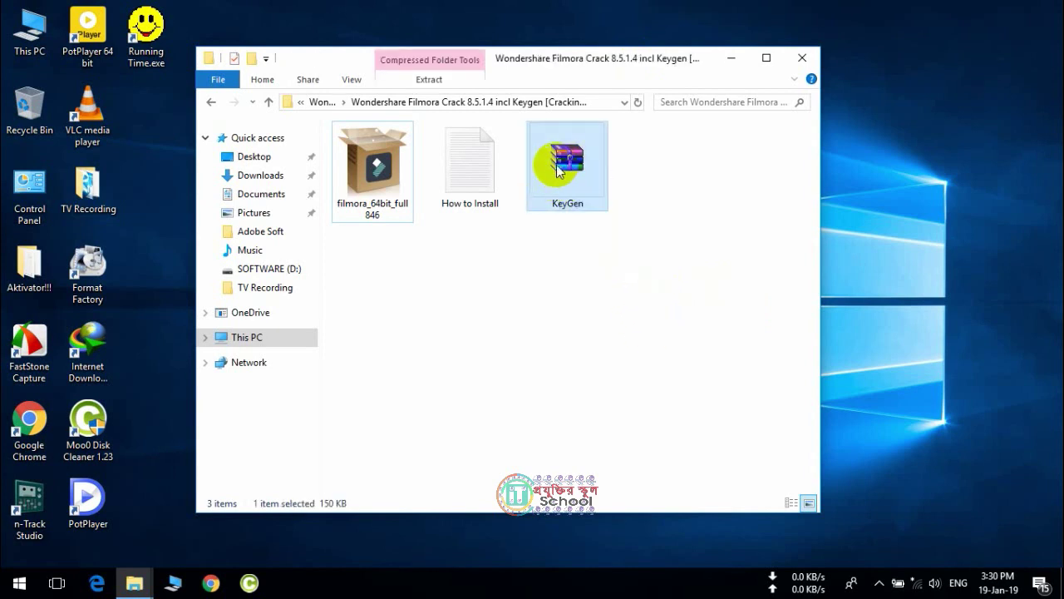
right_click(558, 170)
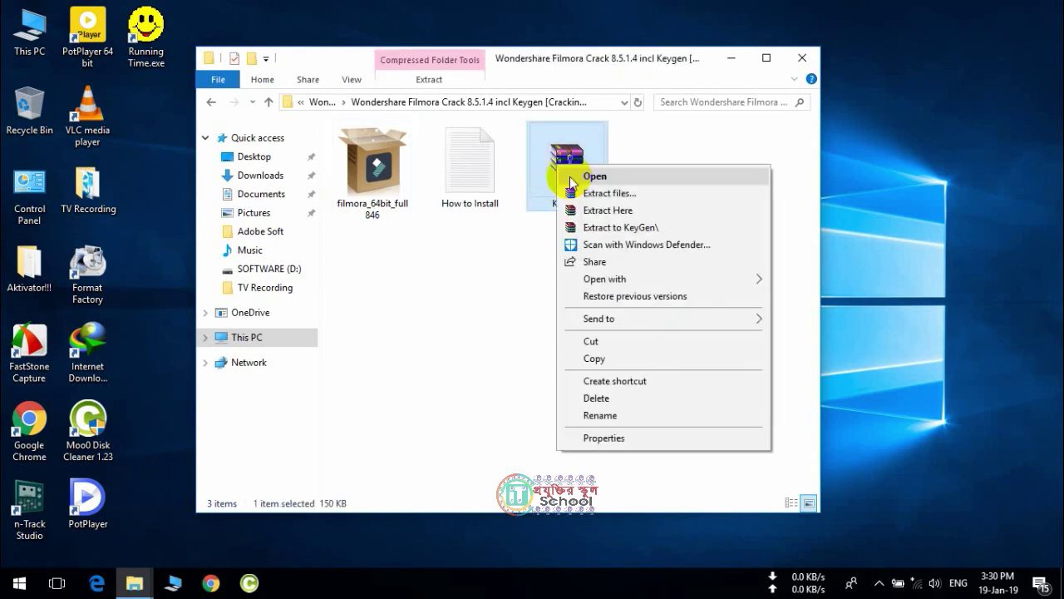
left_click(607, 210)
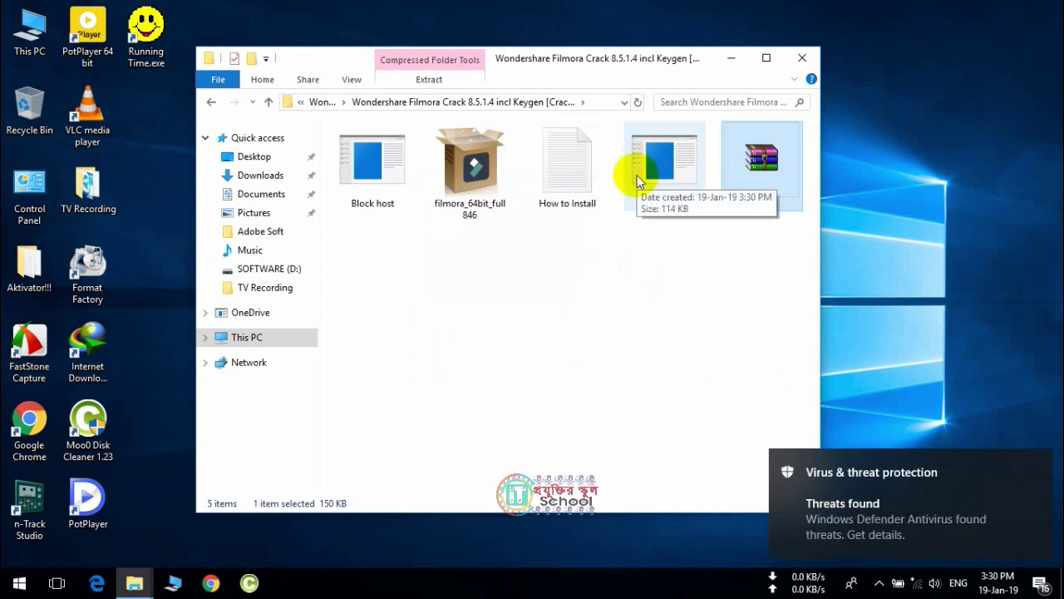
left_click(497, 166)
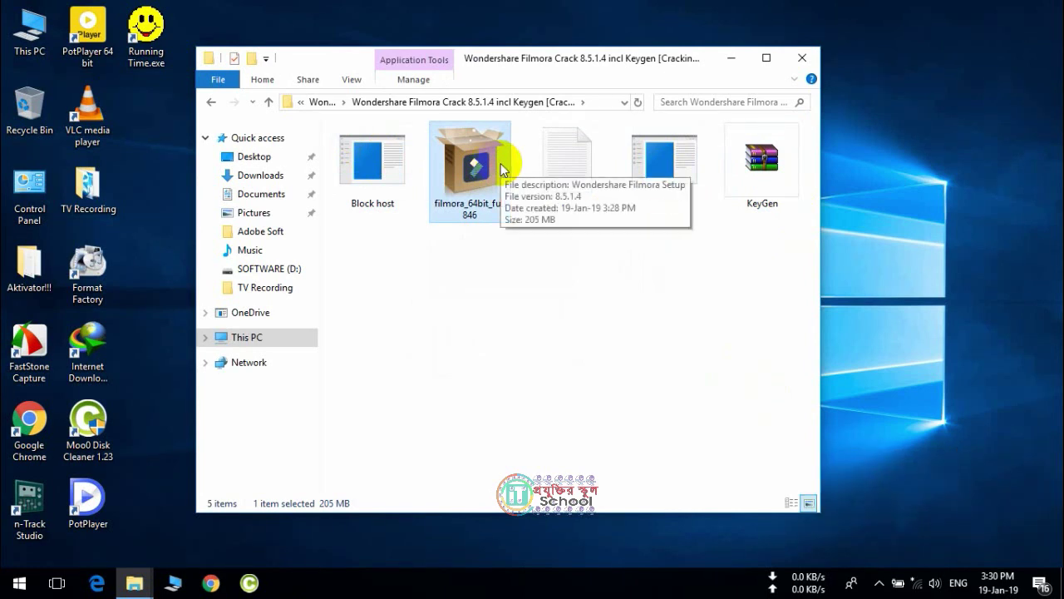
left_click(391, 190)
left_click(674, 190)
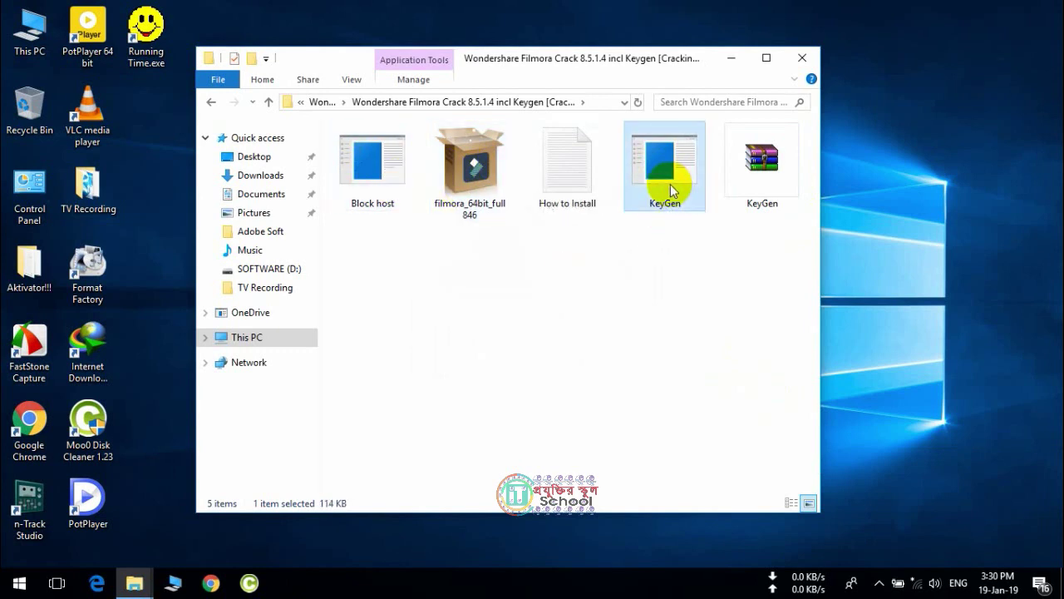
left_click(354, 183)
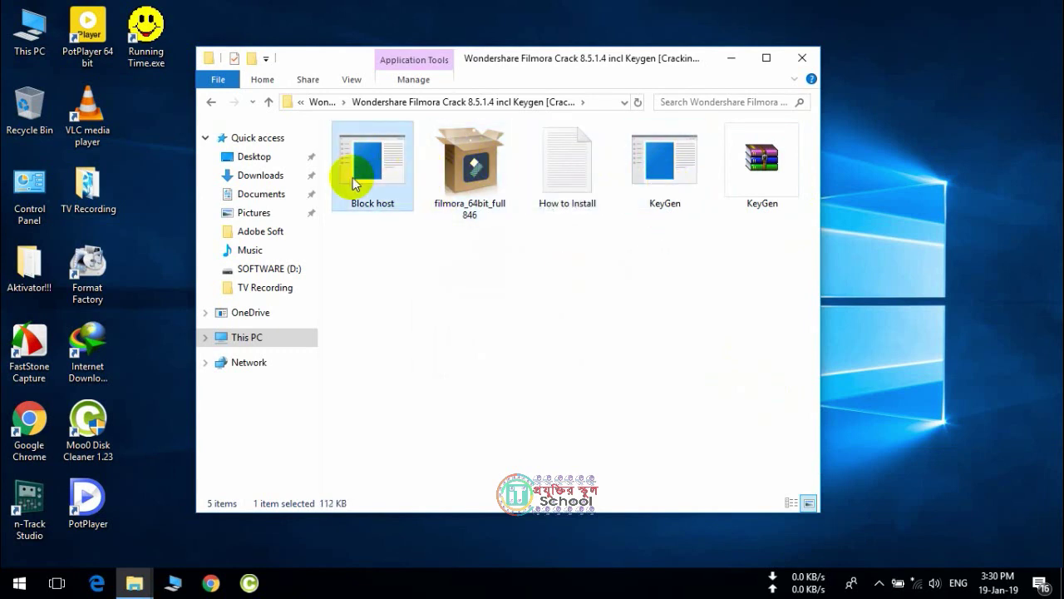
left_click(467, 293)
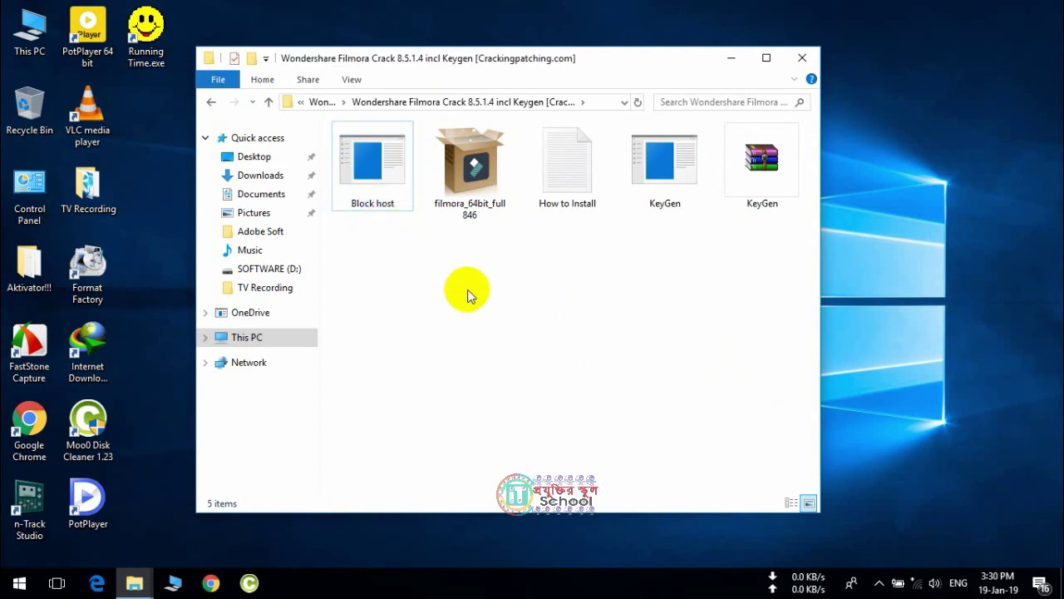
left_click(665, 190)
left_click(407, 192)
left_click(453, 190)
left_click(672, 176)
left_click(381, 171)
left_click(648, 197)
left_click(368, 199)
left_click(625, 329)
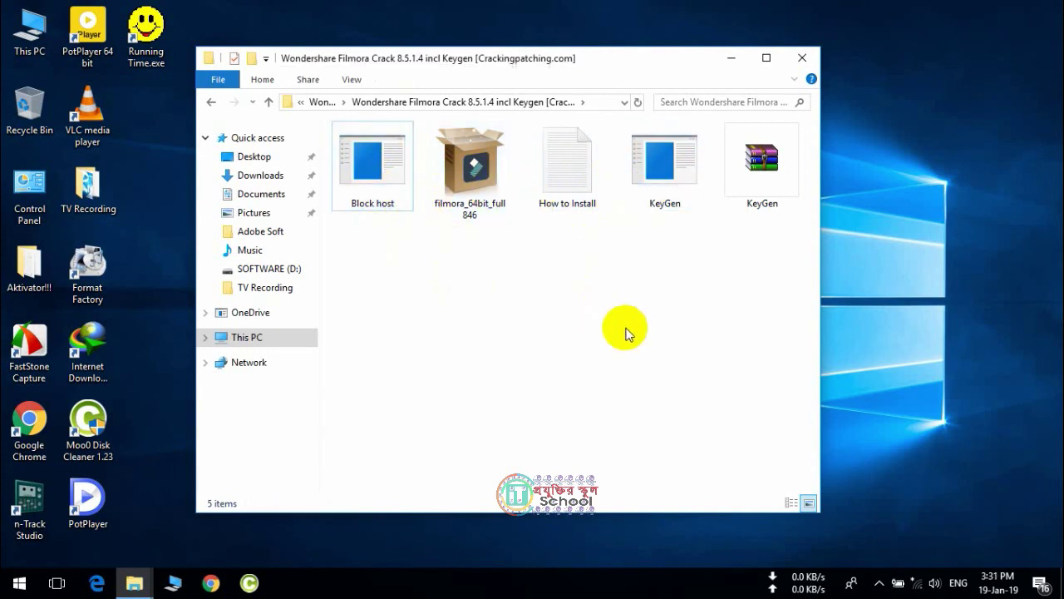
Open the virus and threat protection page of Windows Defender Security Center.
left_click(880, 582)
left_click(895, 488)
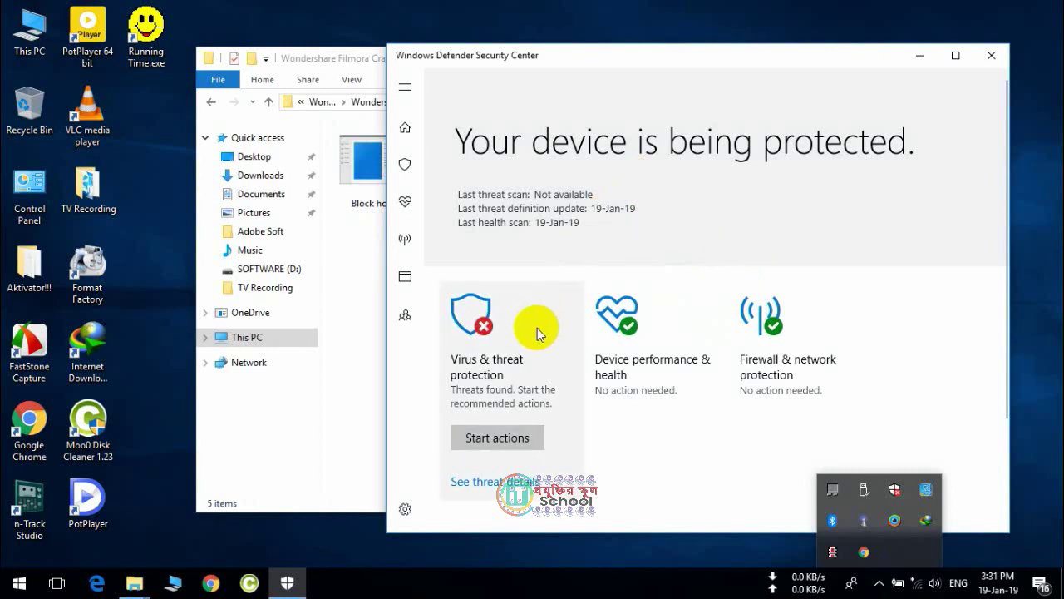
left_click_drag(611, 55, 694, 366)
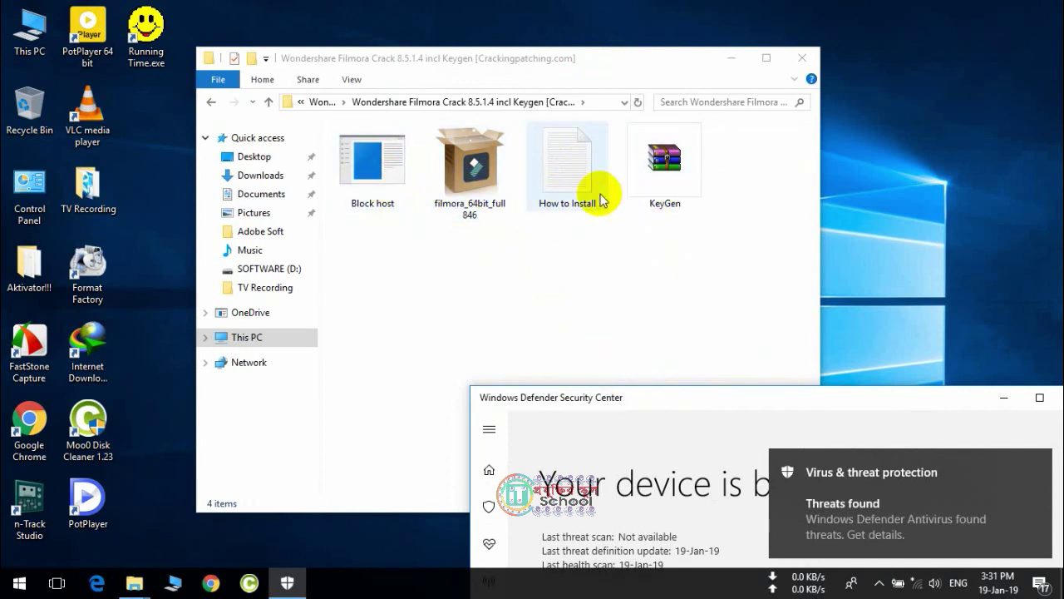
left_click_drag(745, 395, 703, 40)
left_click(503, 327)
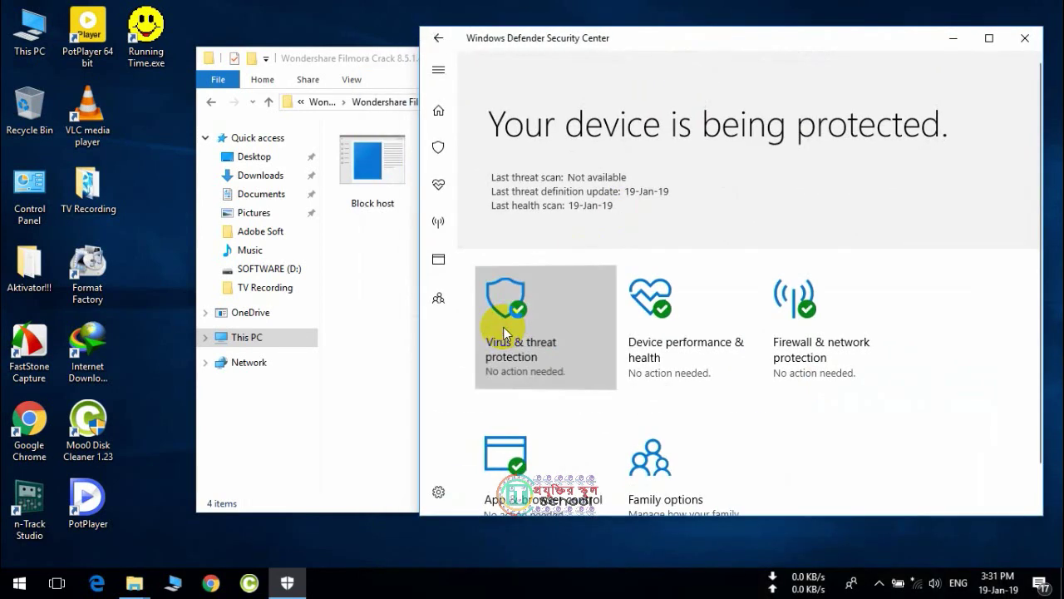
Restore the quarantined item HackTool:Win32/Keygen from the Windows Defender scan history.
scroll(518, 264, "down", 1)
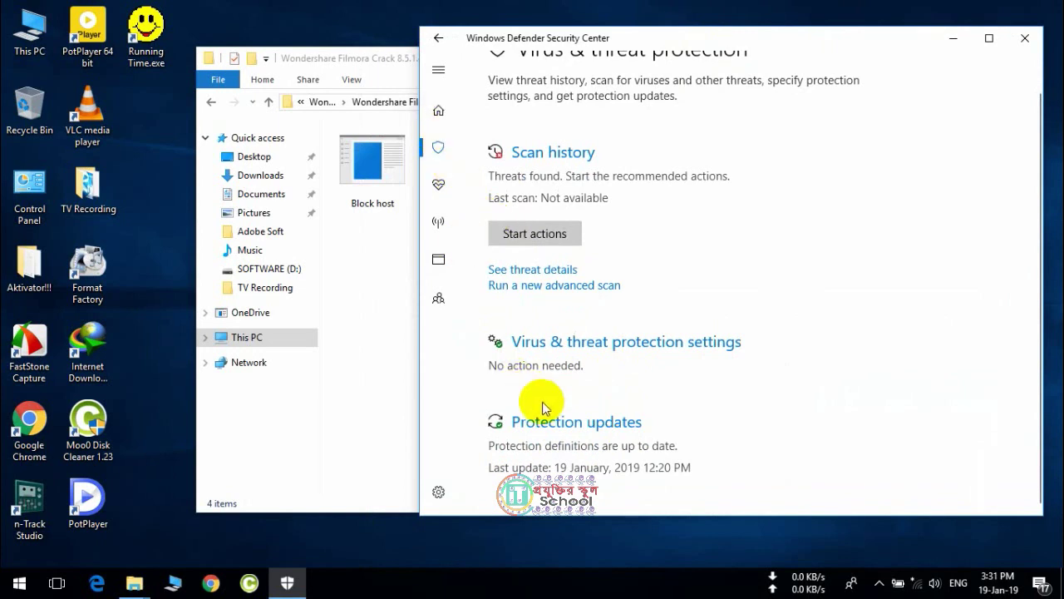
left_click(523, 148)
scroll(585, 325, "down", 3)
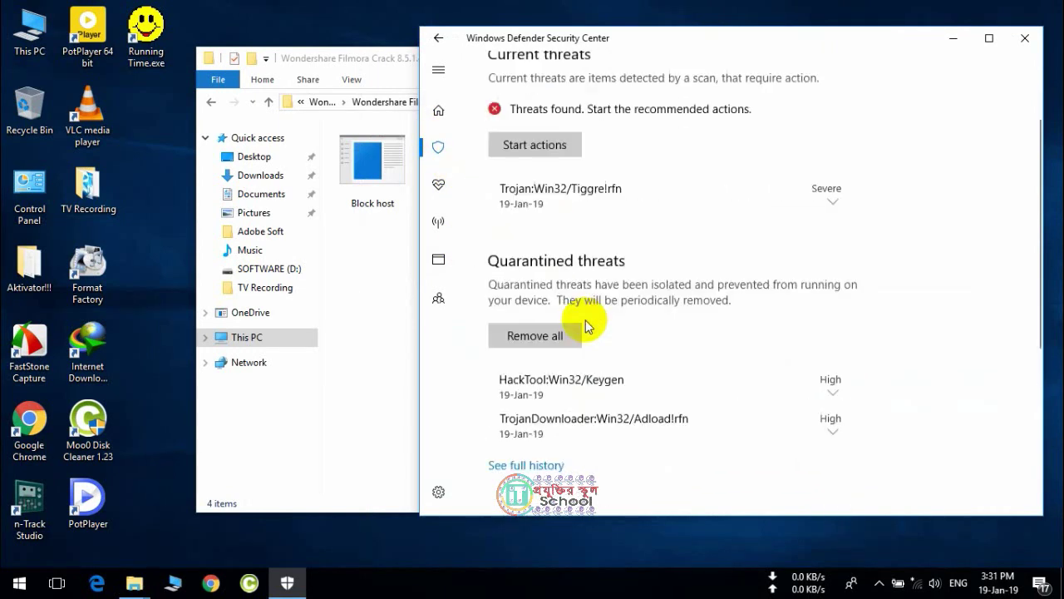
left_click(831, 299)
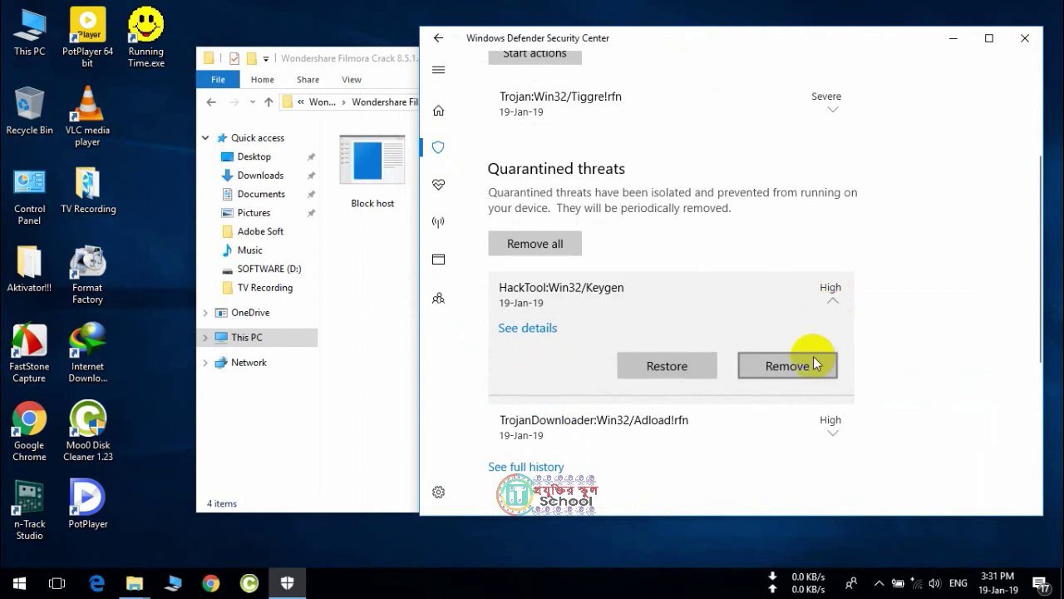
left_click(667, 366)
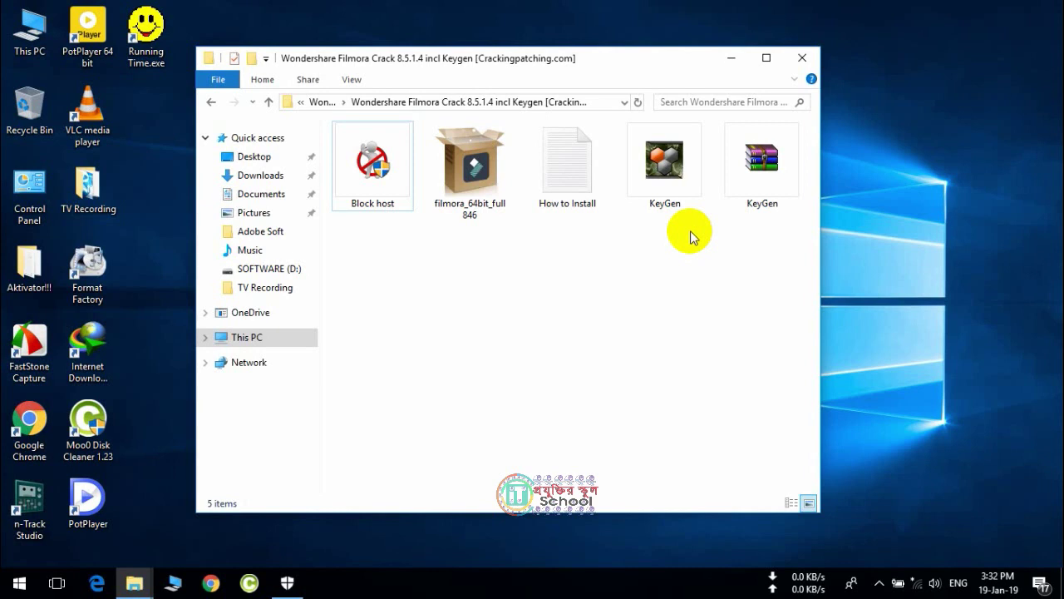
Review the quarantined and allowed threats in Windows Defender Security Center and close its window.
left_click(283, 580)
left_click(394, 196)
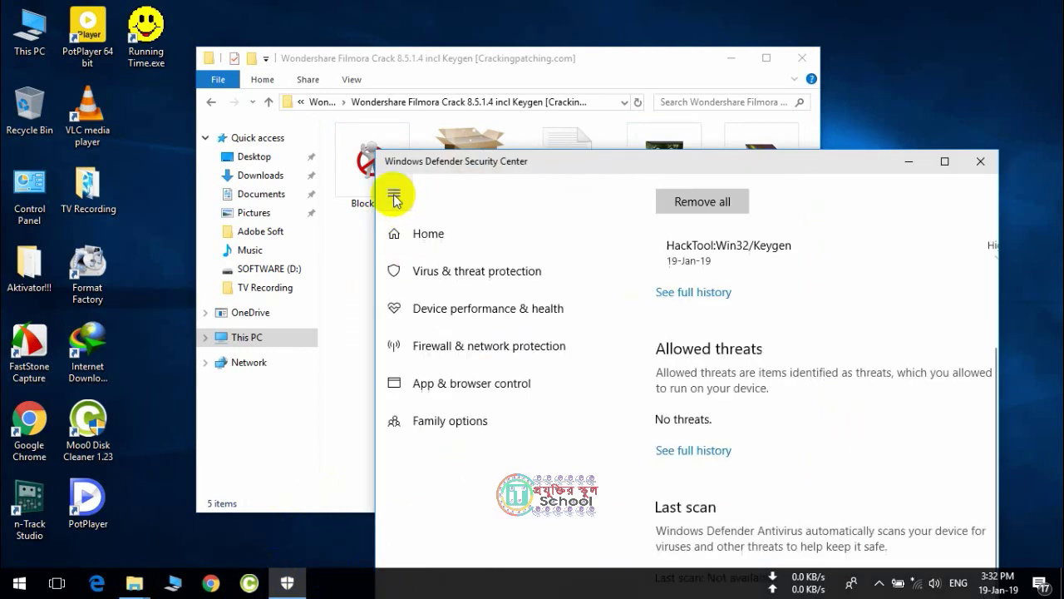
left_click(394, 196)
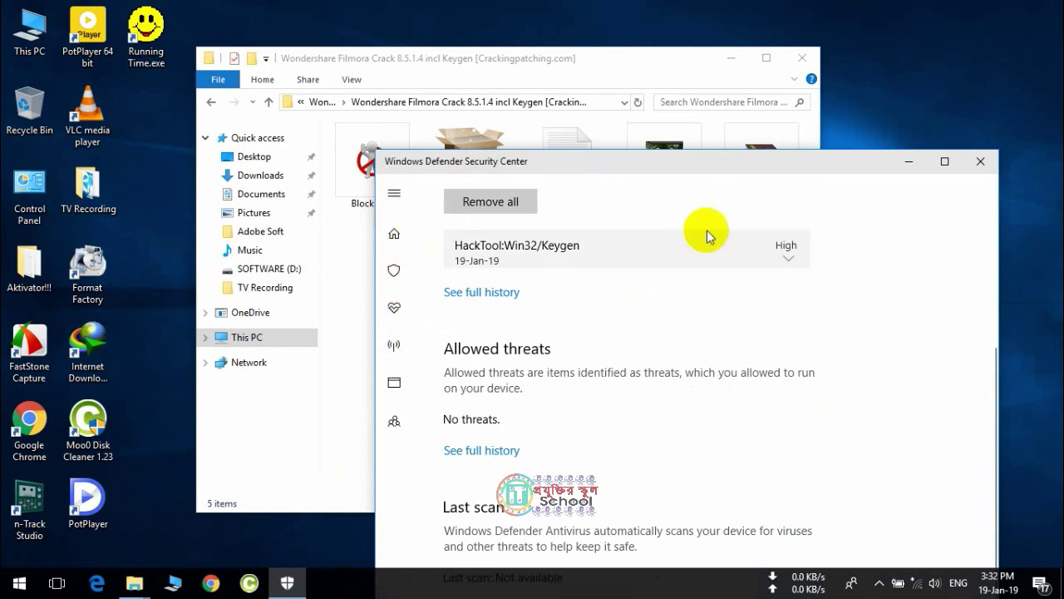
left_click_drag(767, 161, 684, 70)
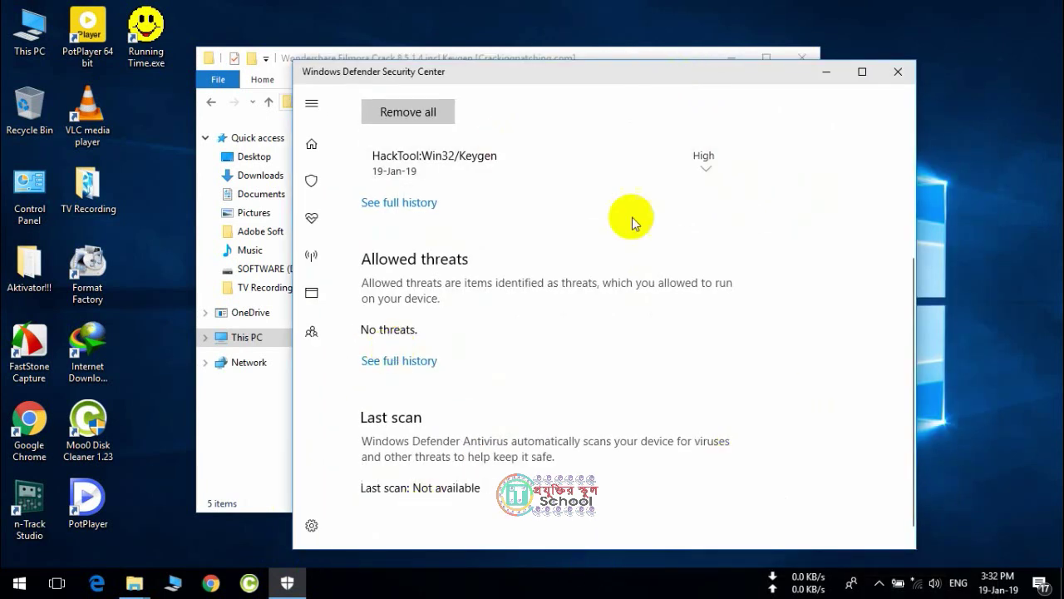
left_click(899, 70)
Start the Wondershare Filmora installation from filmora_64bit_full846 in English with the license agreement accepted.
left_click(487, 176)
double_click(486, 176)
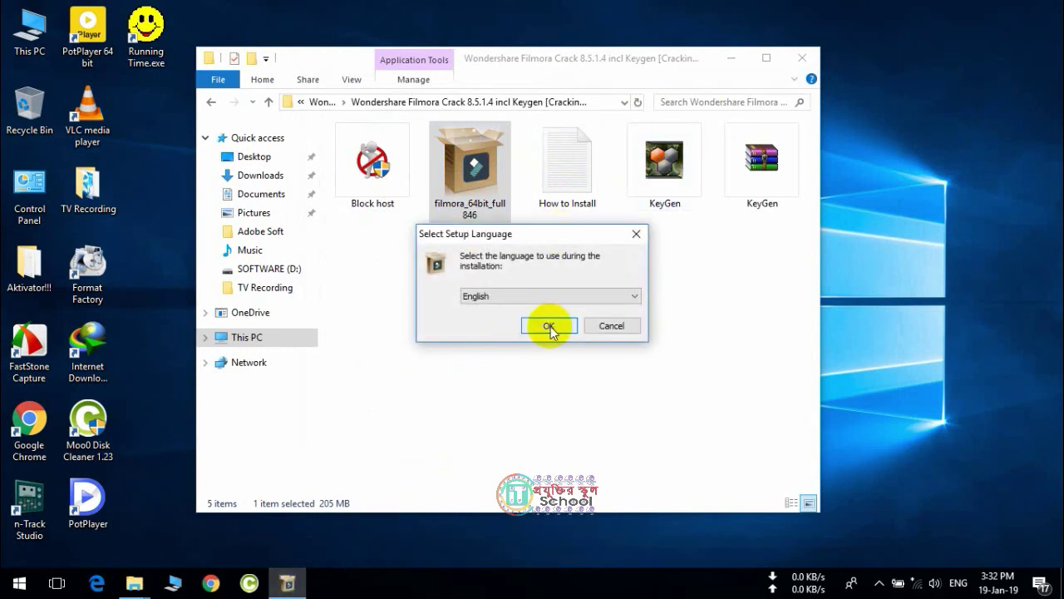
left_click(546, 326)
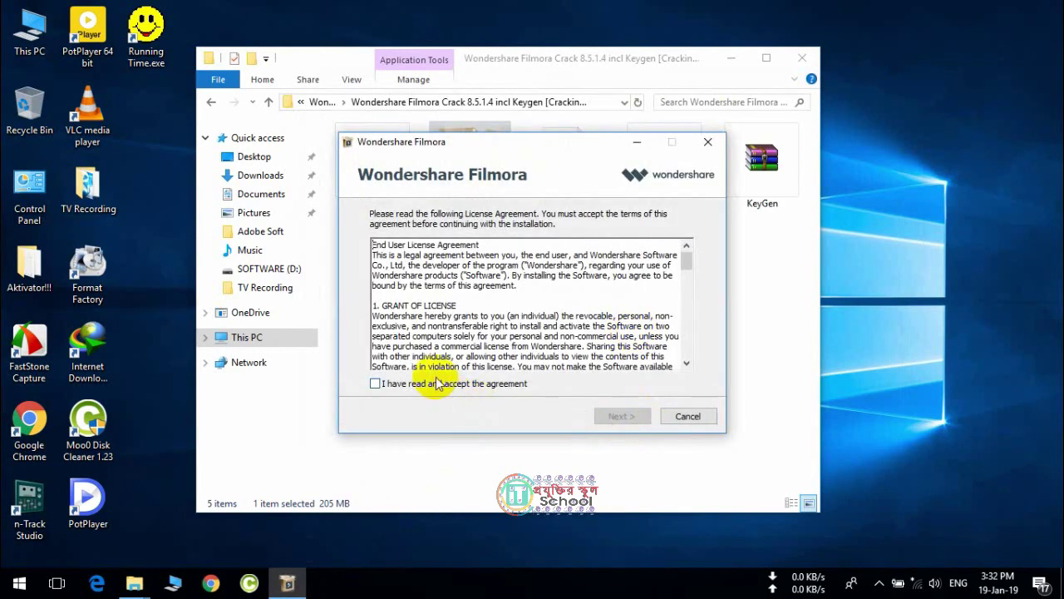
left_click(435, 385)
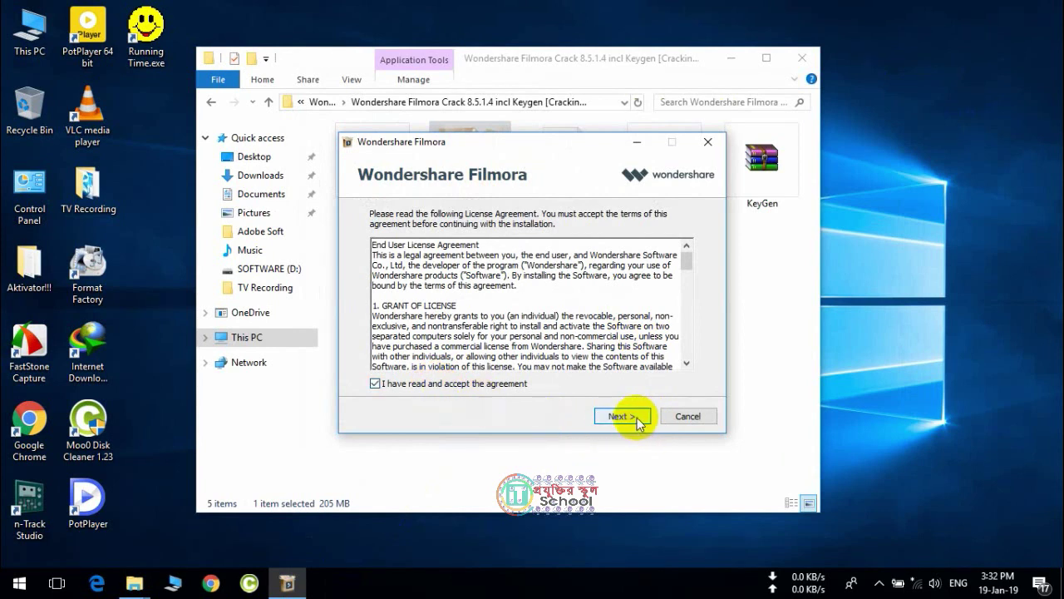
left_click(639, 420)
left_click(623, 416)
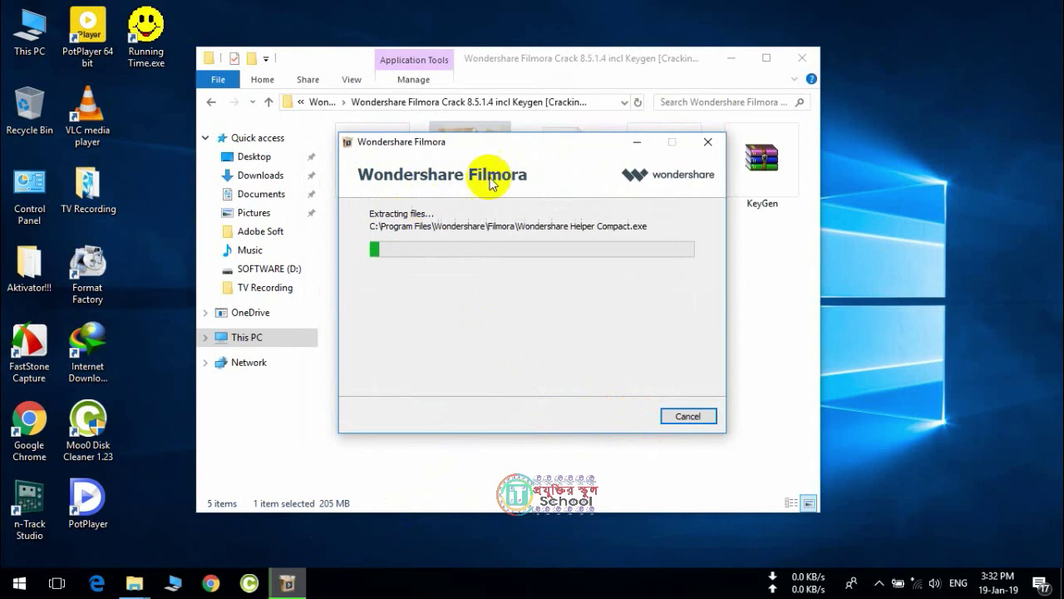
Check the Wi-Fi connection status and reposition the installer window while Filmora installs.
left_click_drag(500, 162, 753, 230)
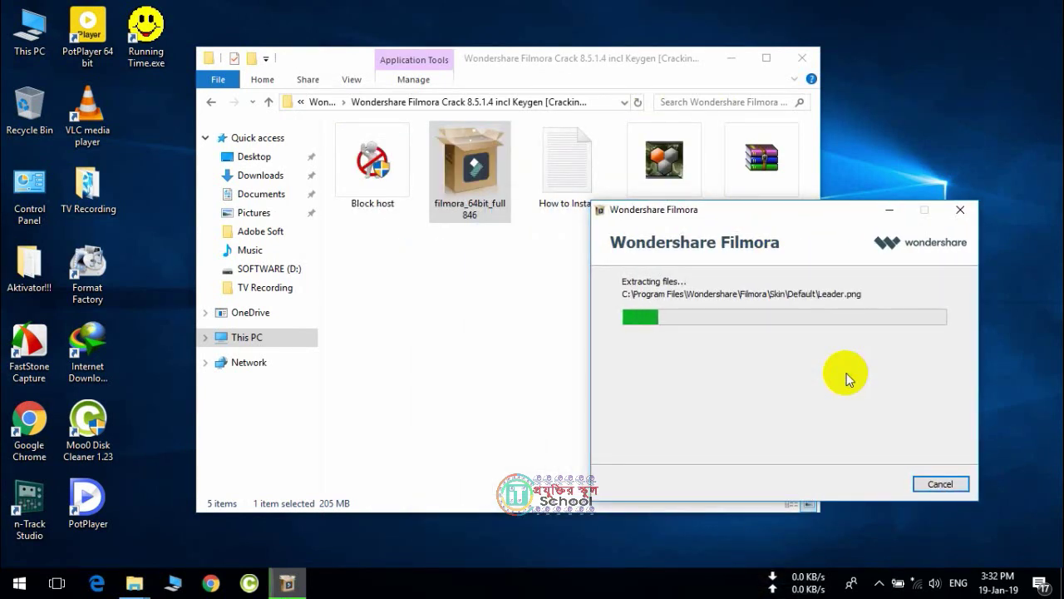
left_click(918, 584)
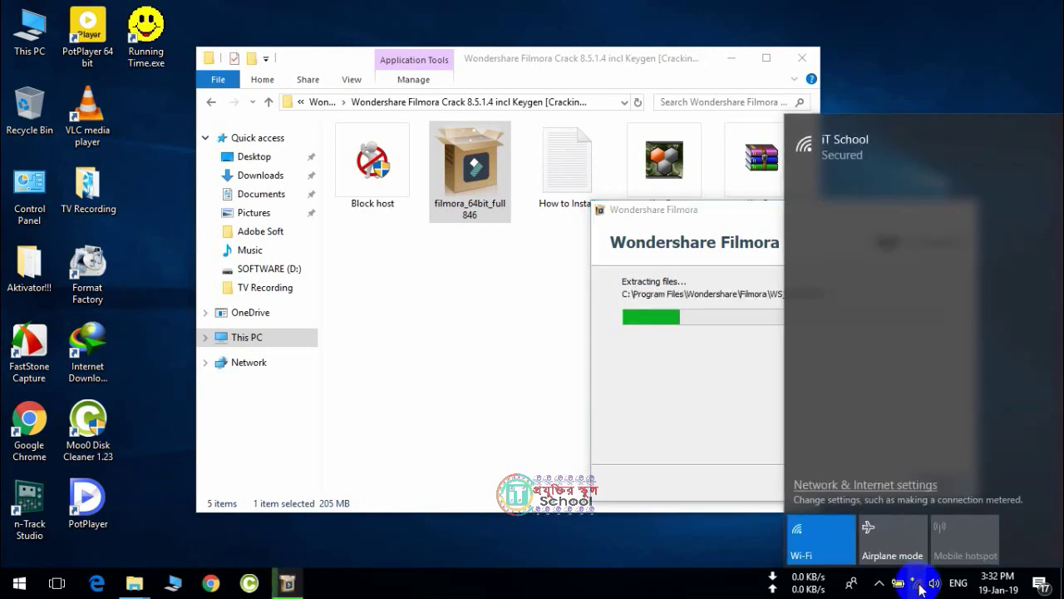
left_click(712, 242)
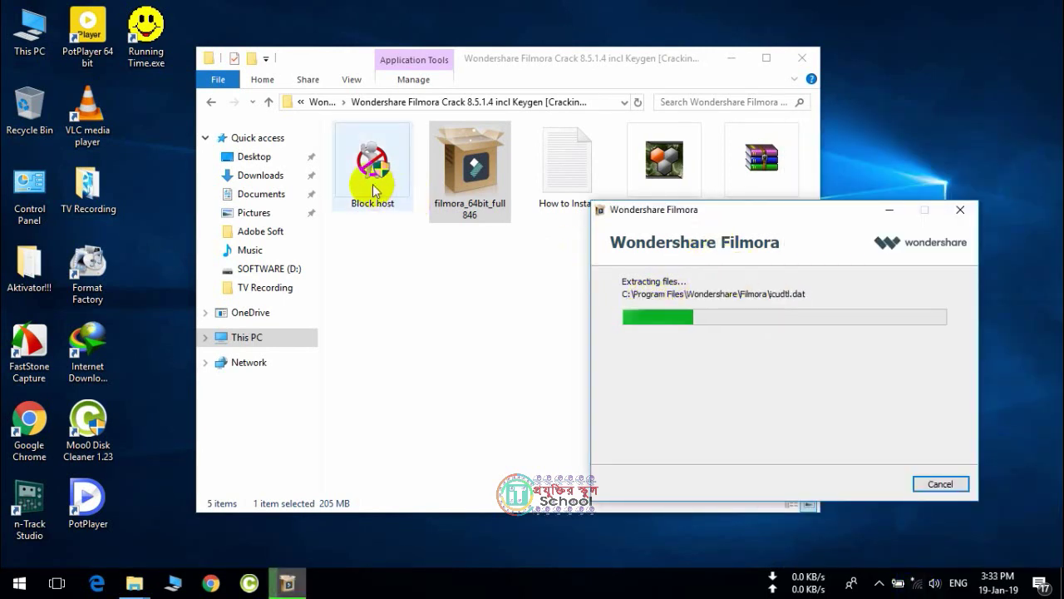
mouse_move(773, 216)
left_mouse_down()
mouse_move(791, 257)
mouse_move(785, 226)
left_mouse_up()
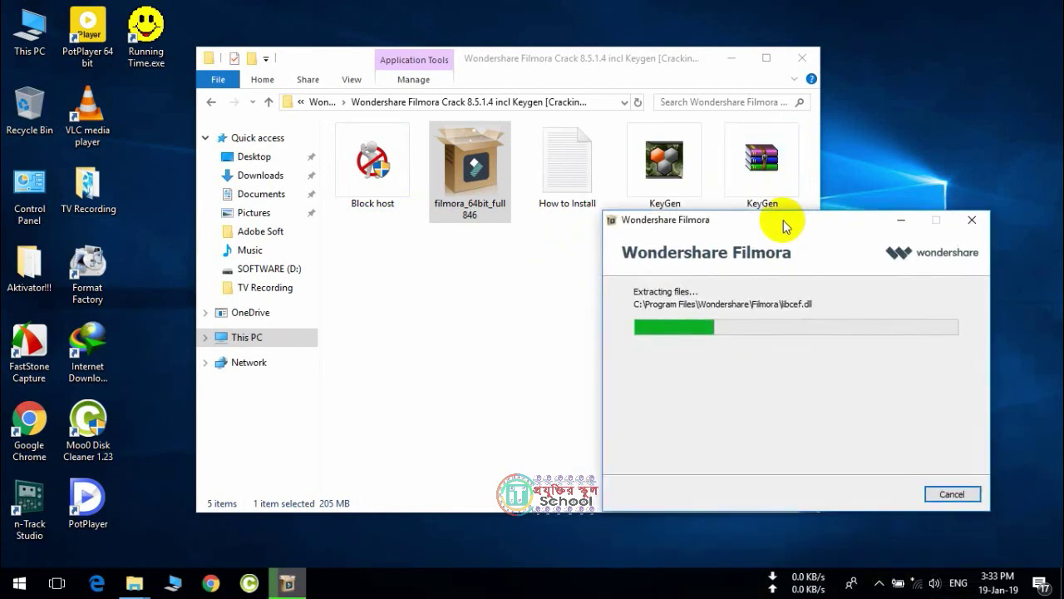
left_click(918, 582)
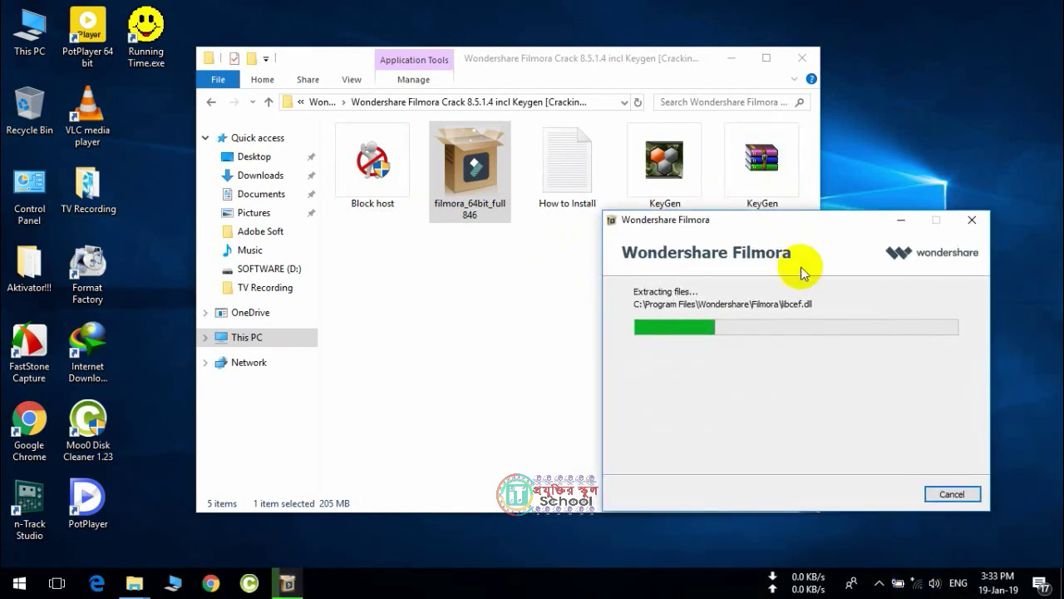
left_click(794, 233)
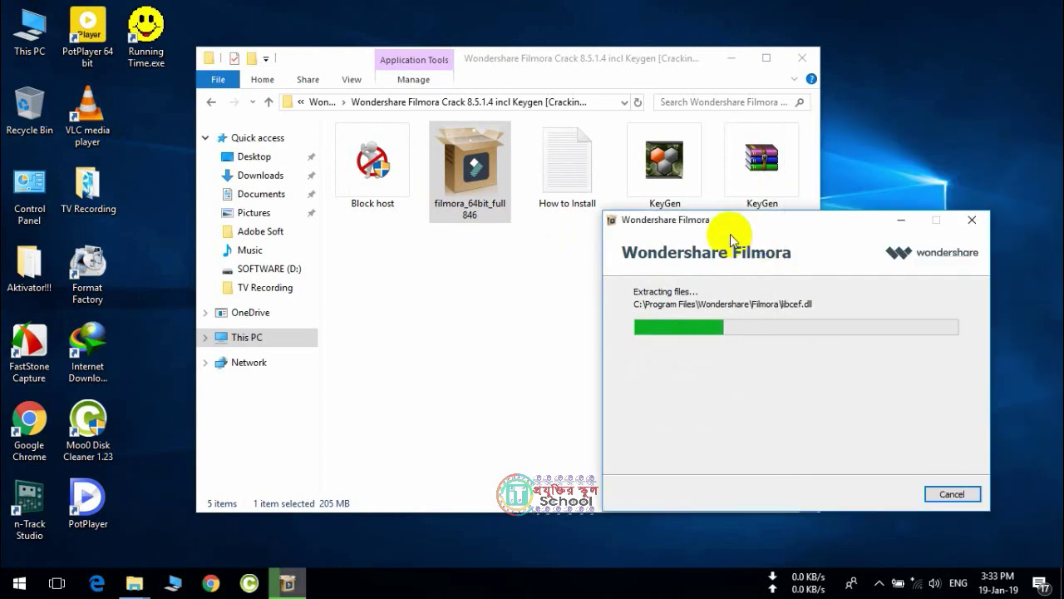
left_click_drag(754, 226, 716, 174)
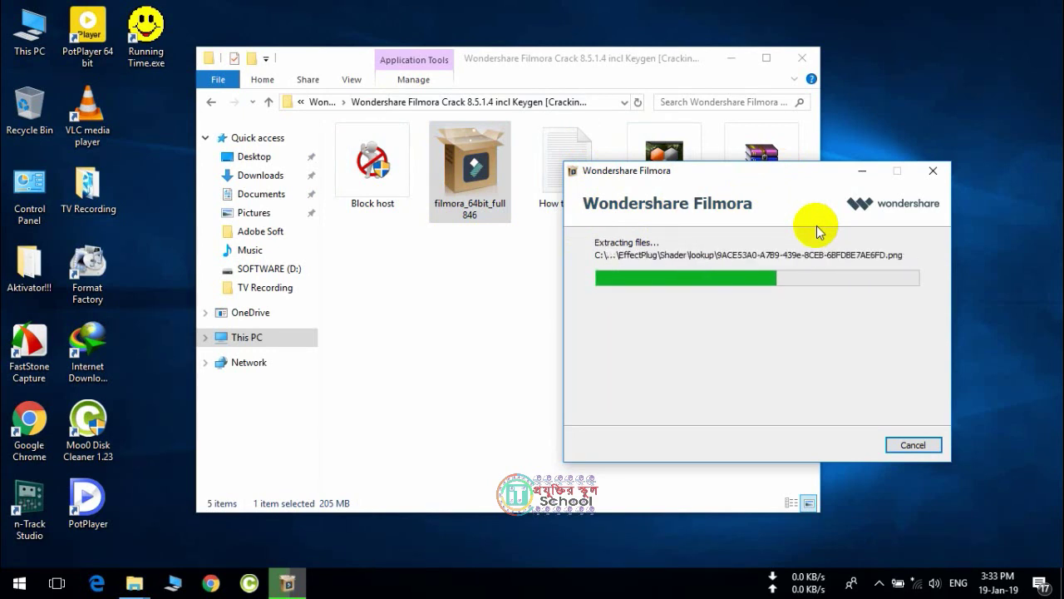
left_click_drag(807, 186, 741, 217)
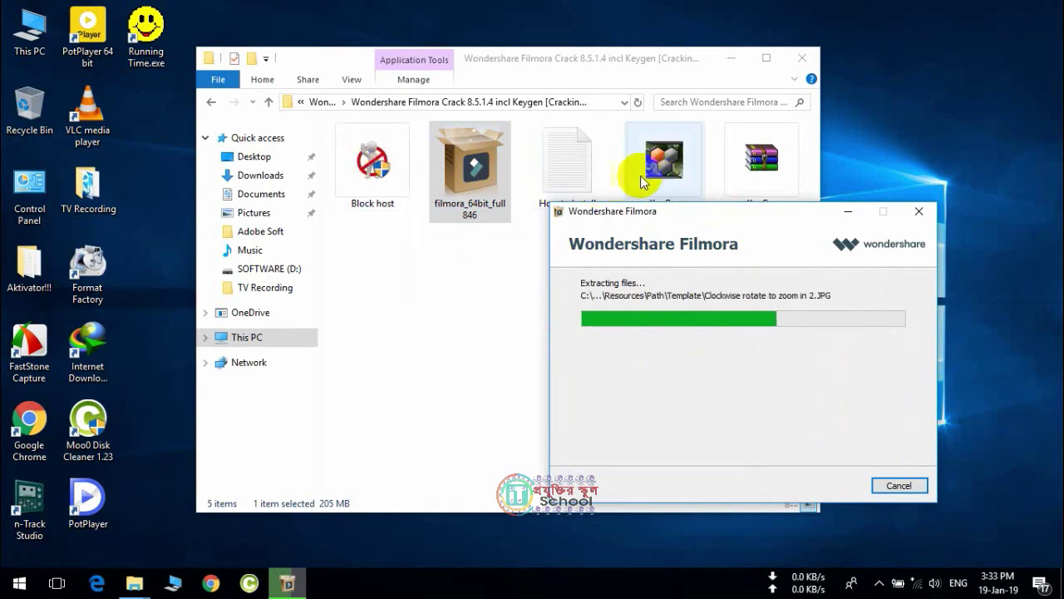
left_click_drag(773, 219, 786, 197)
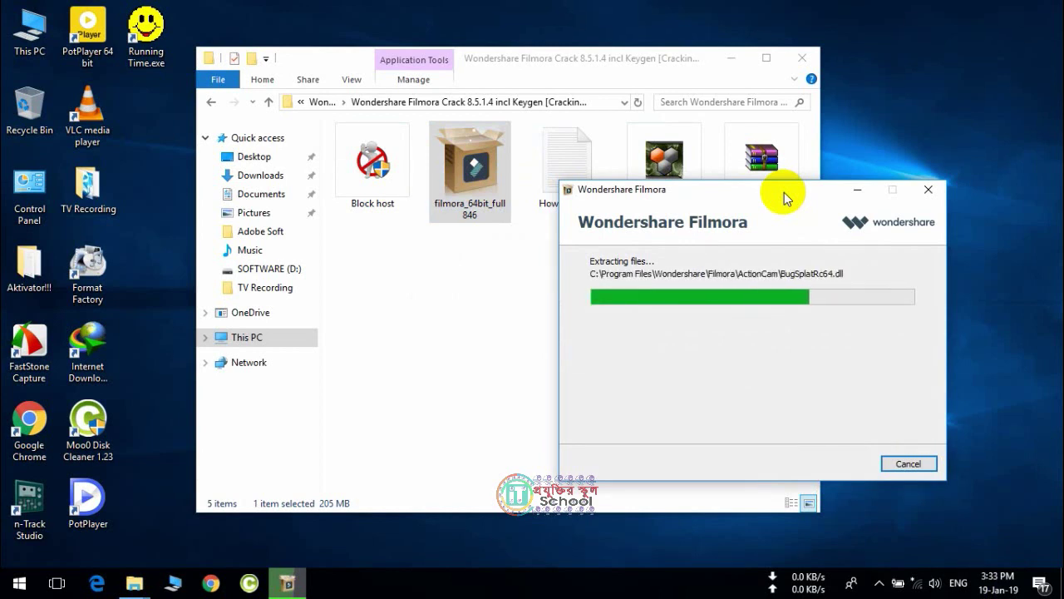
left_click_drag(741, 201, 865, 272)
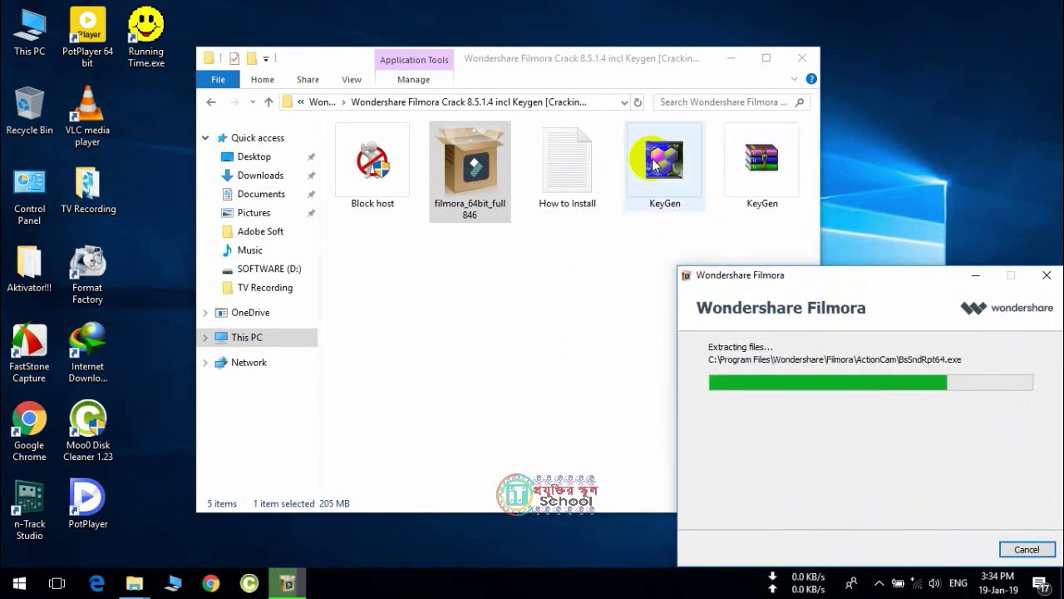
Check the computer's basic information in the properties of This PC and close the System window.
right_click(17, 26)
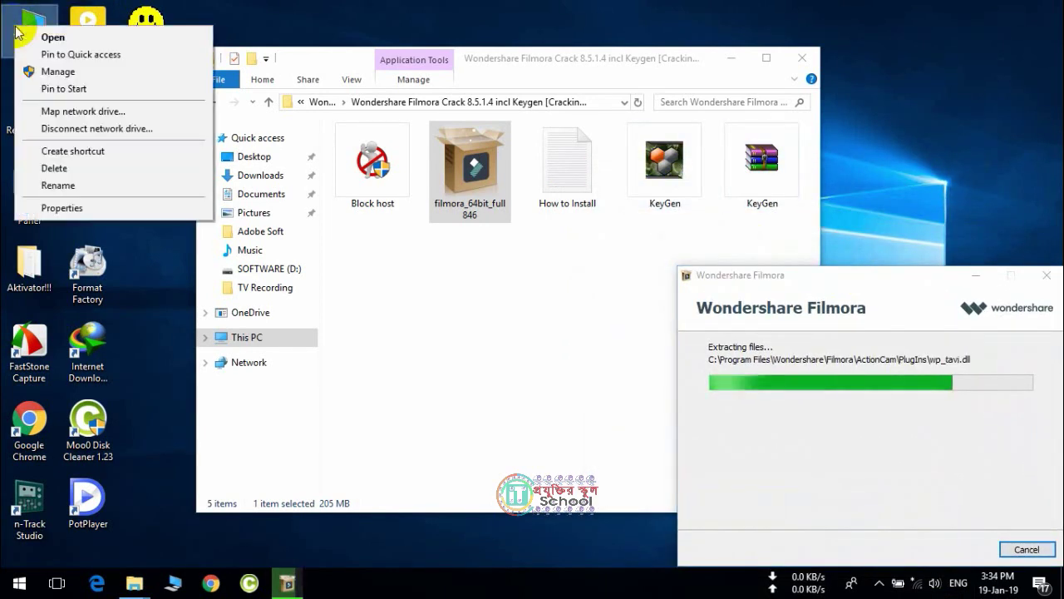
left_click(51, 209)
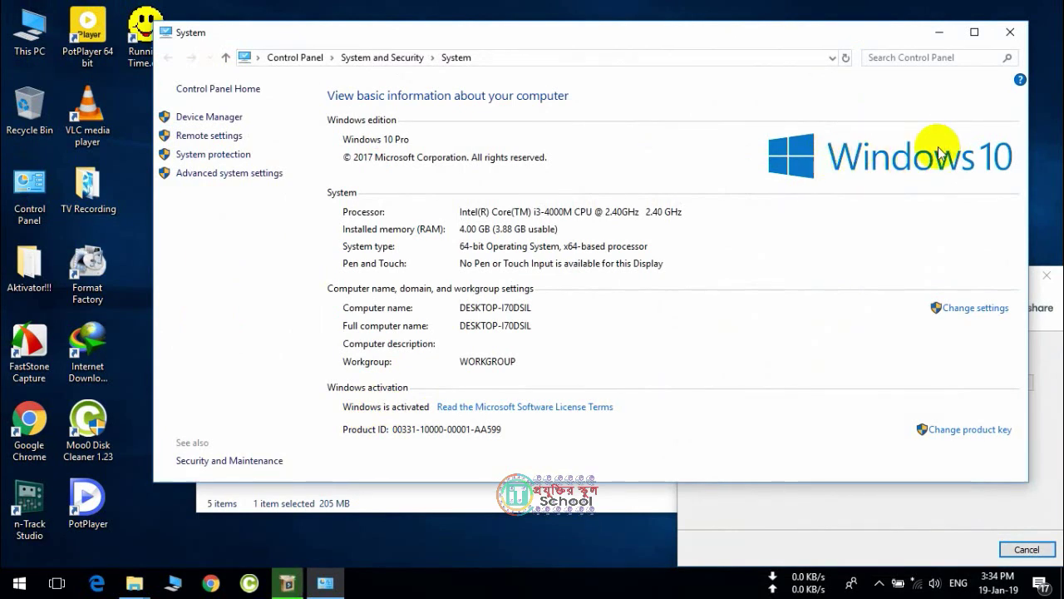
left_click(1010, 32)
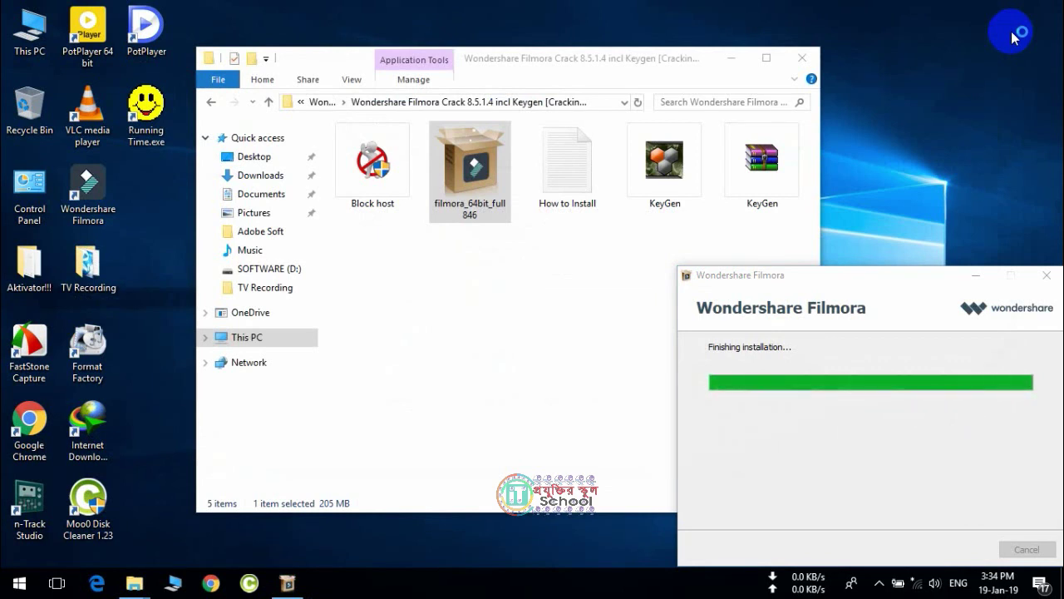
Close the Wondershare web page and finish the installer by launching Filmora without joining the User Experience Improvement Program.
left_click_drag(672, 64, 541, 43)
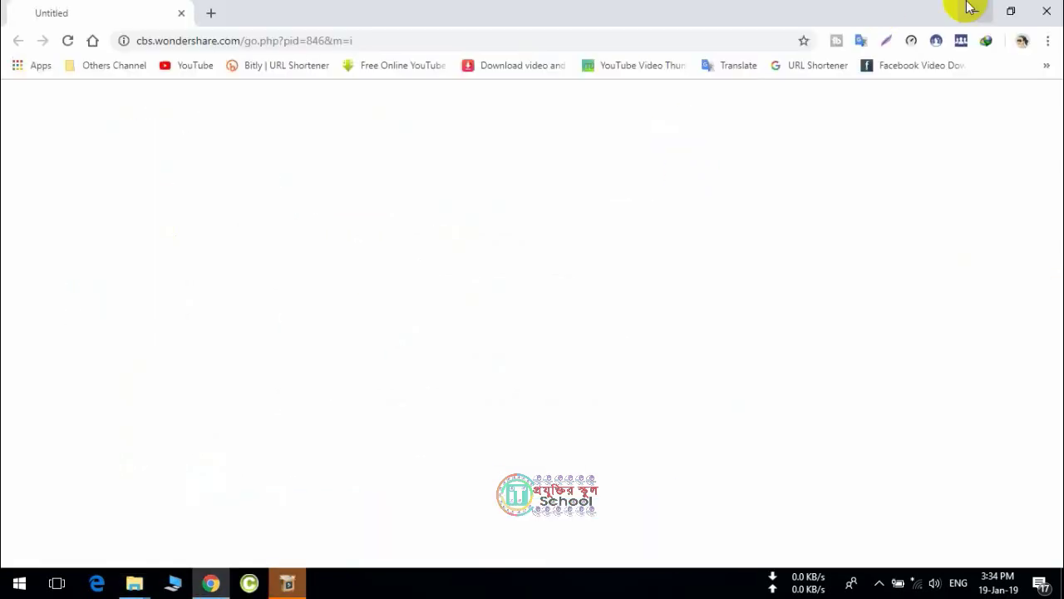
left_click(1053, 15)
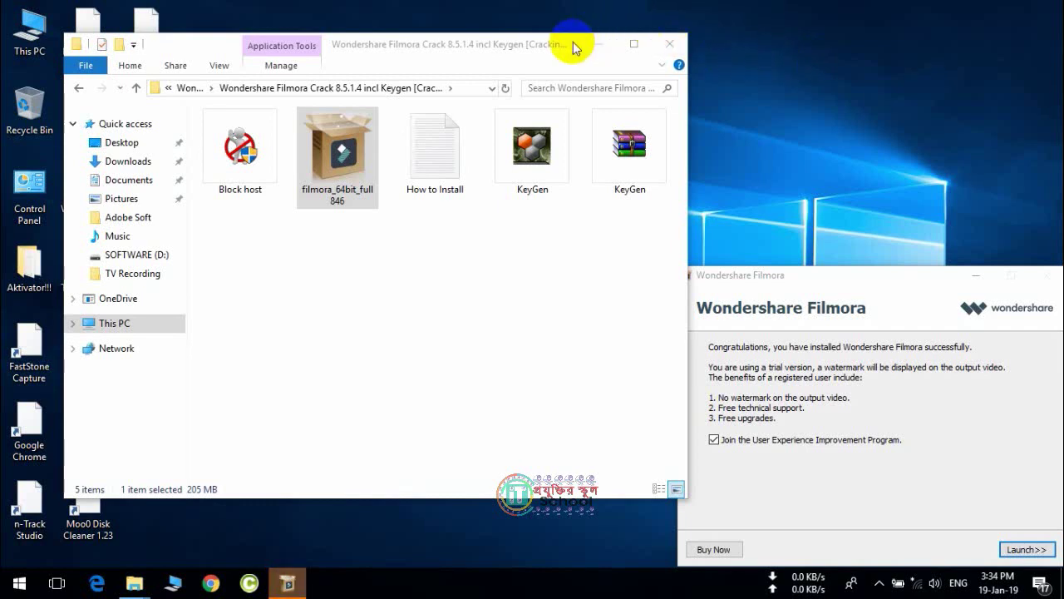
left_click_drag(458, 48, 625, 54)
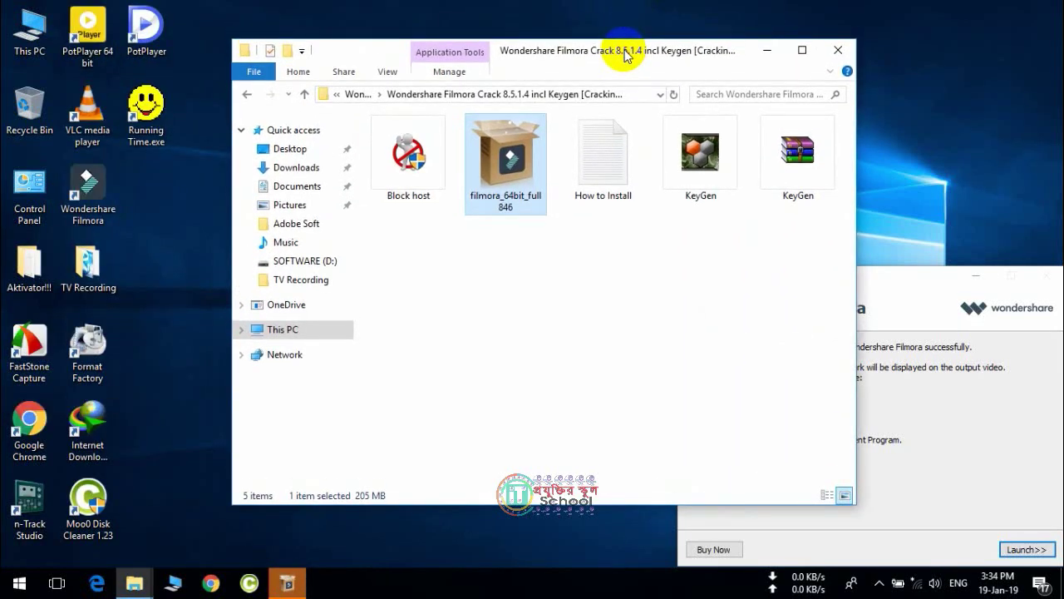
left_click(301, 587)
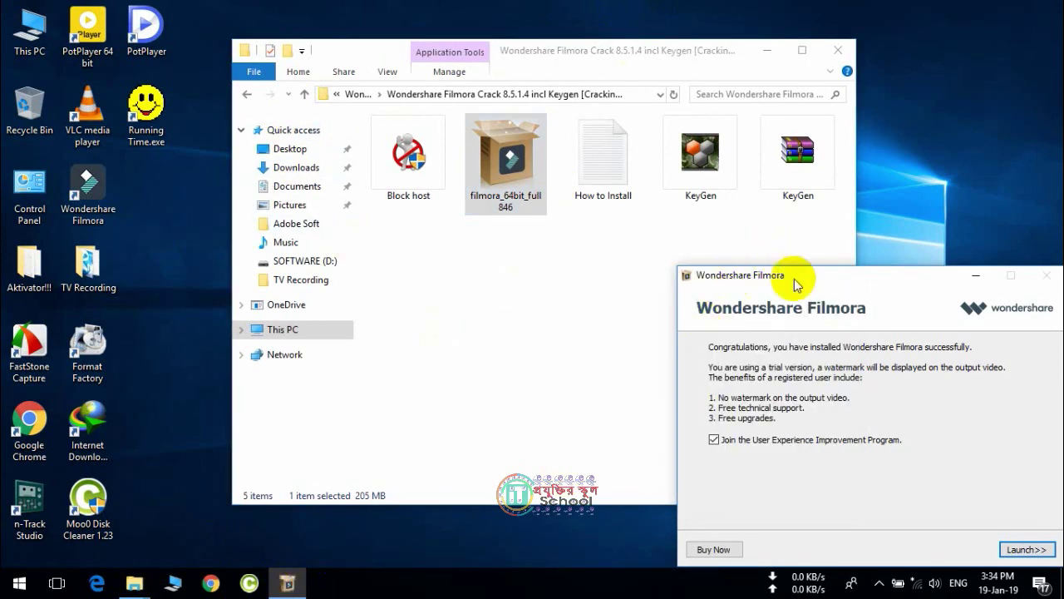
left_click_drag(795, 281, 592, 186)
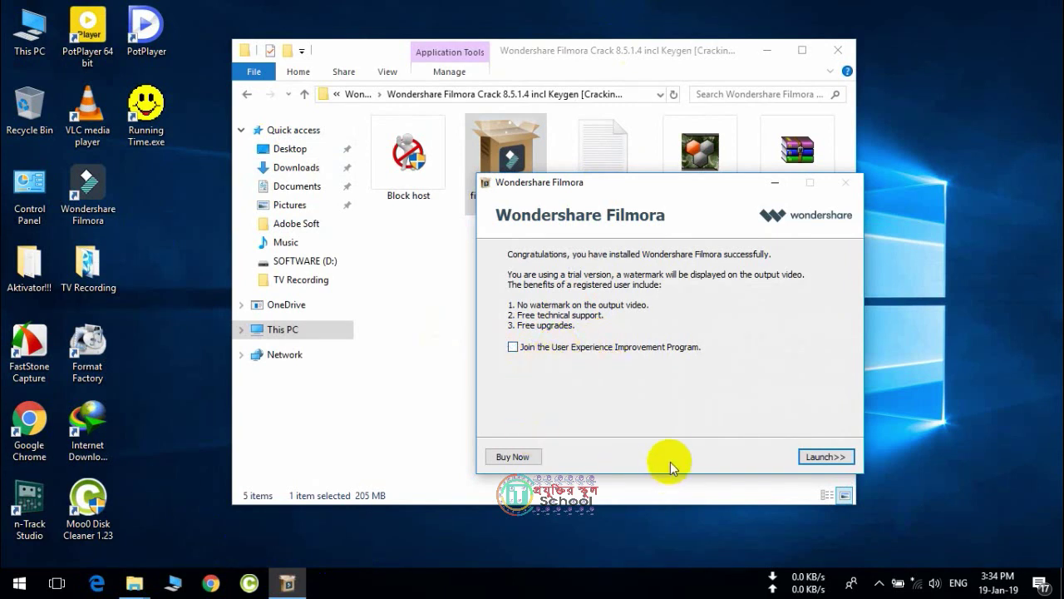
left_click(831, 457)
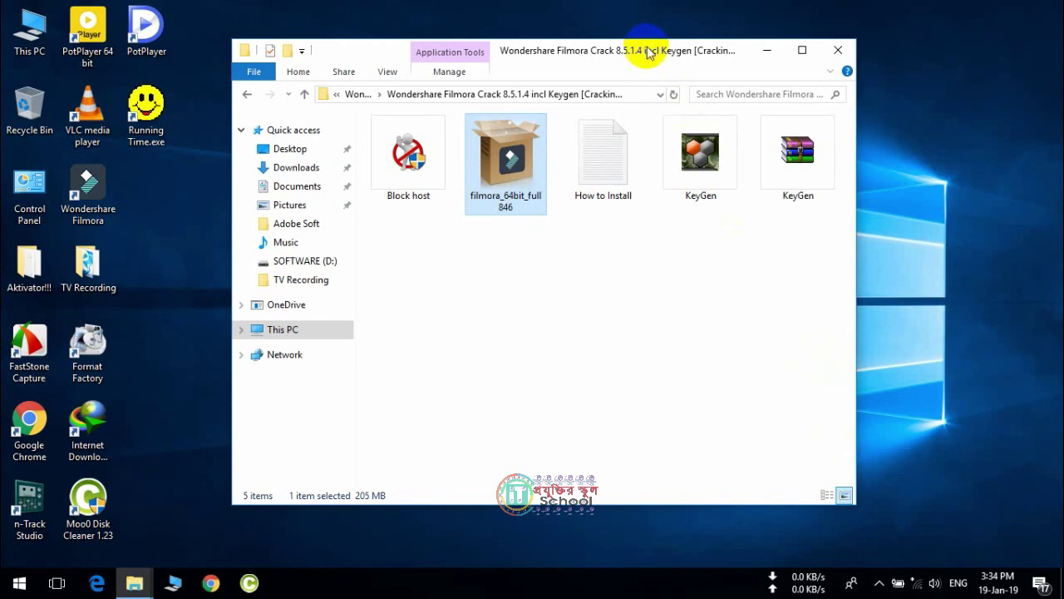
Move the installation package's folder window aside and shrink it so the Filmora start window is uncovered.
left_click_drag(648, 51, 741, 70)
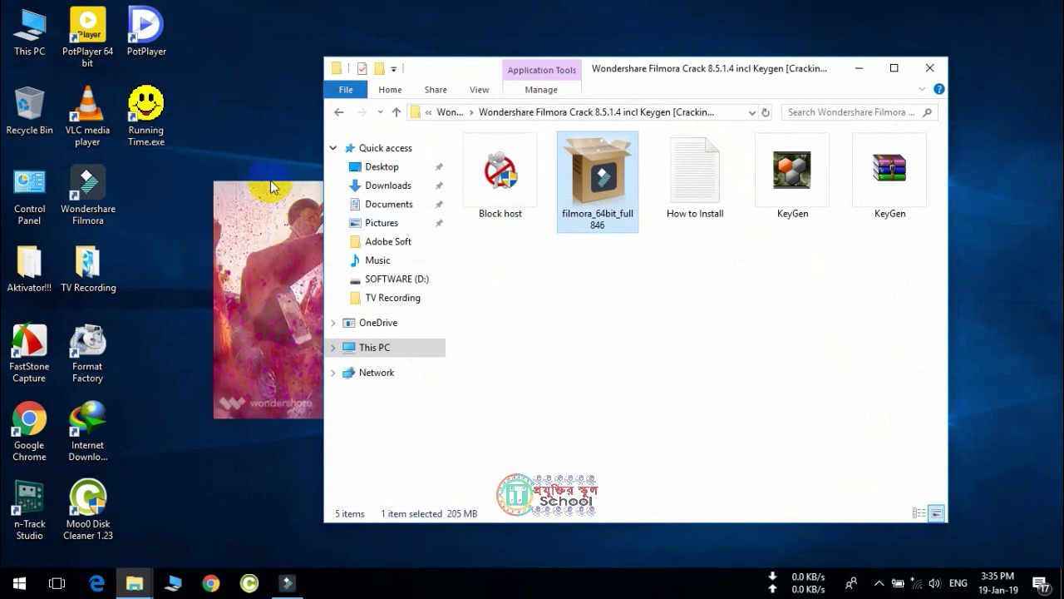
left_click_drag(175, 151, 570, 457)
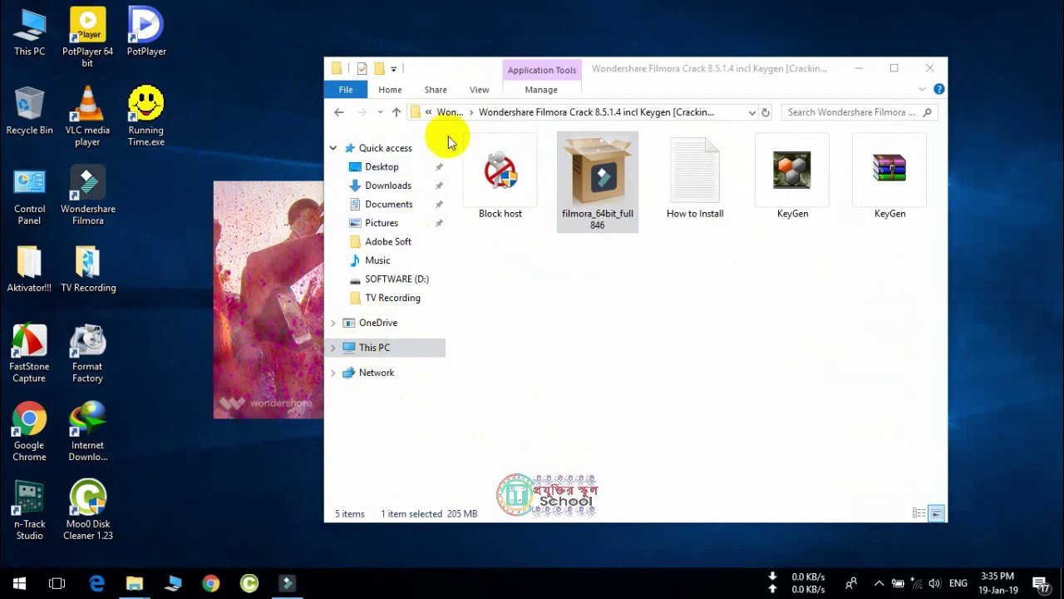
left_click_drag(680, 74, 418, 52)
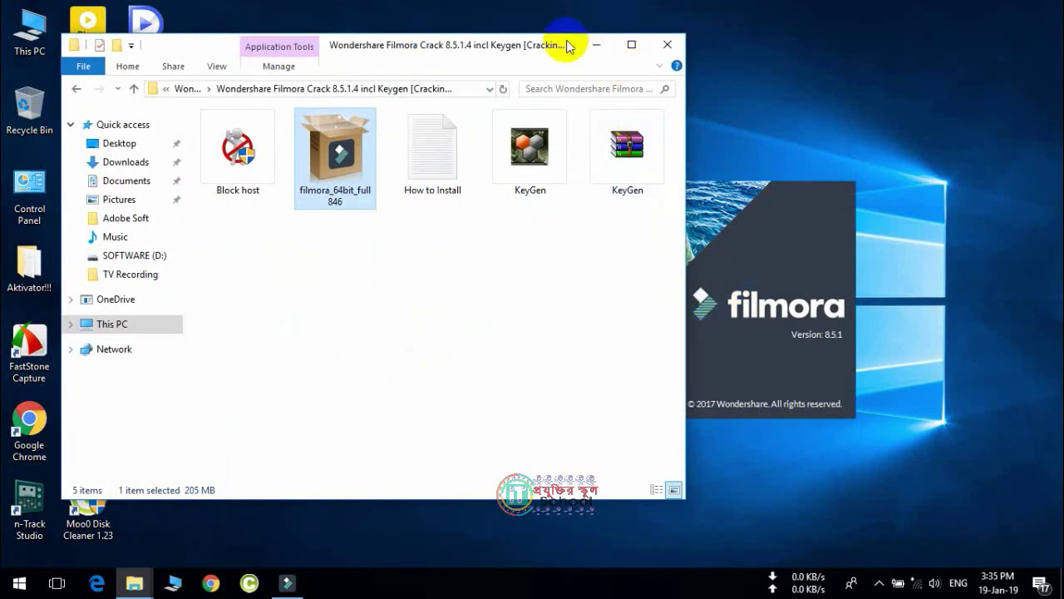
left_click_drag(566, 43, 493, 91)
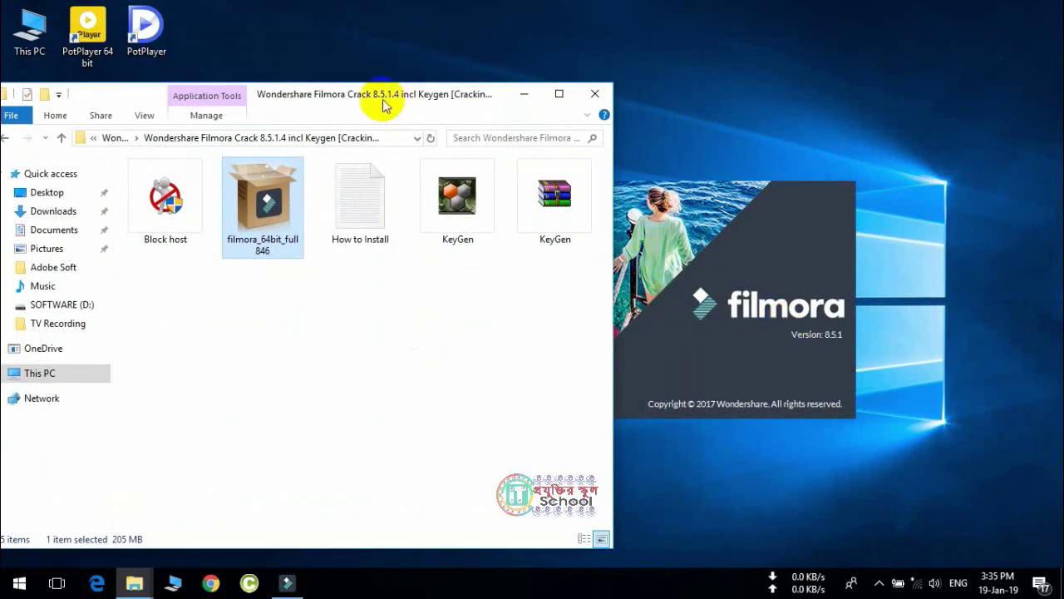
left_click_drag(350, 99, 415, 46)
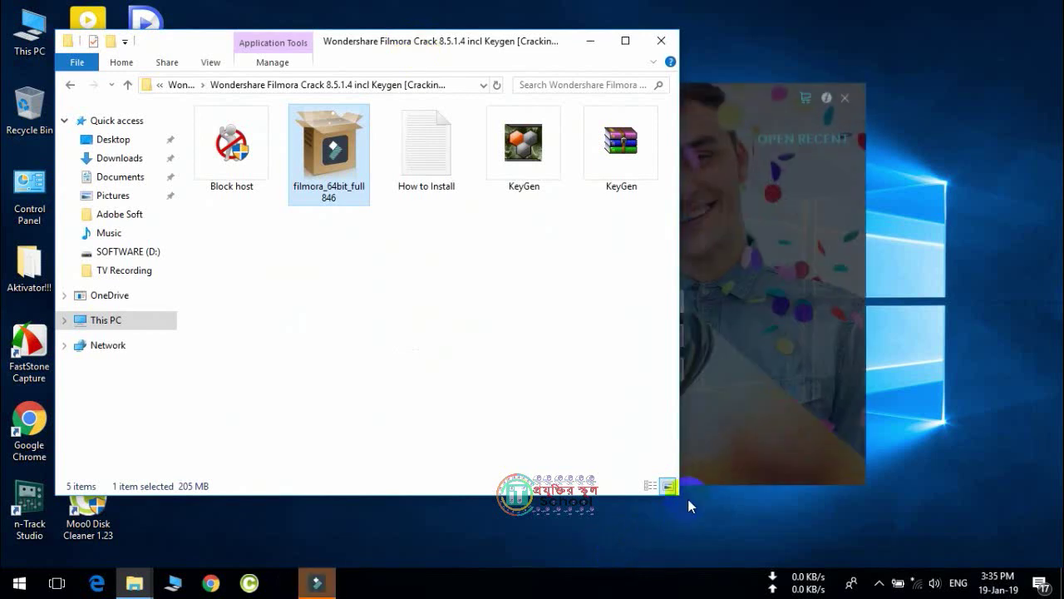
left_click_drag(680, 497, 262, 402)
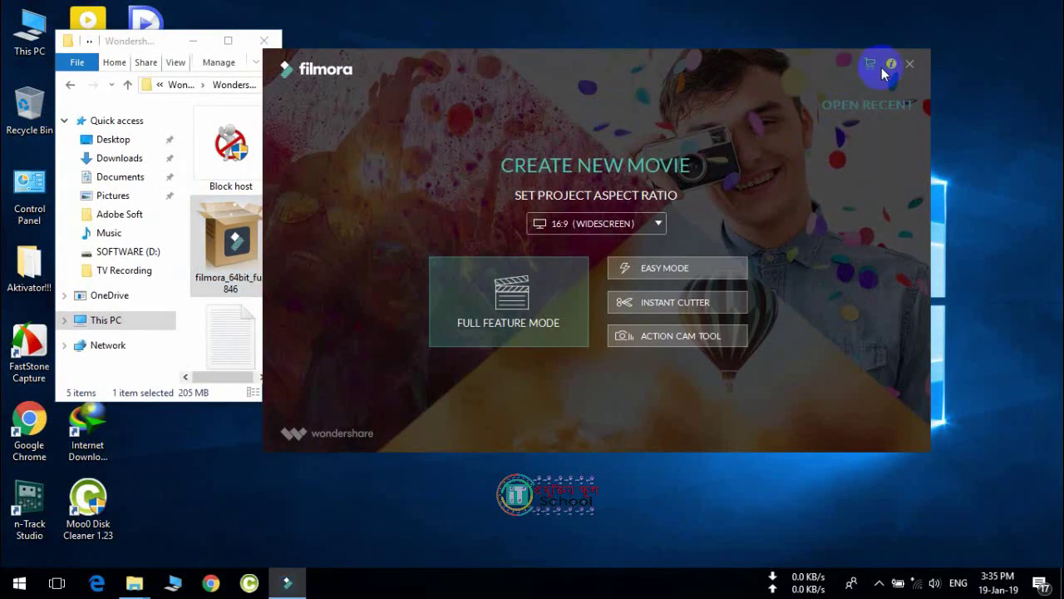
Open Filmora's Register Your Software form from the Trial Hint notice.
left_click(890, 64)
left_click(1043, 12)
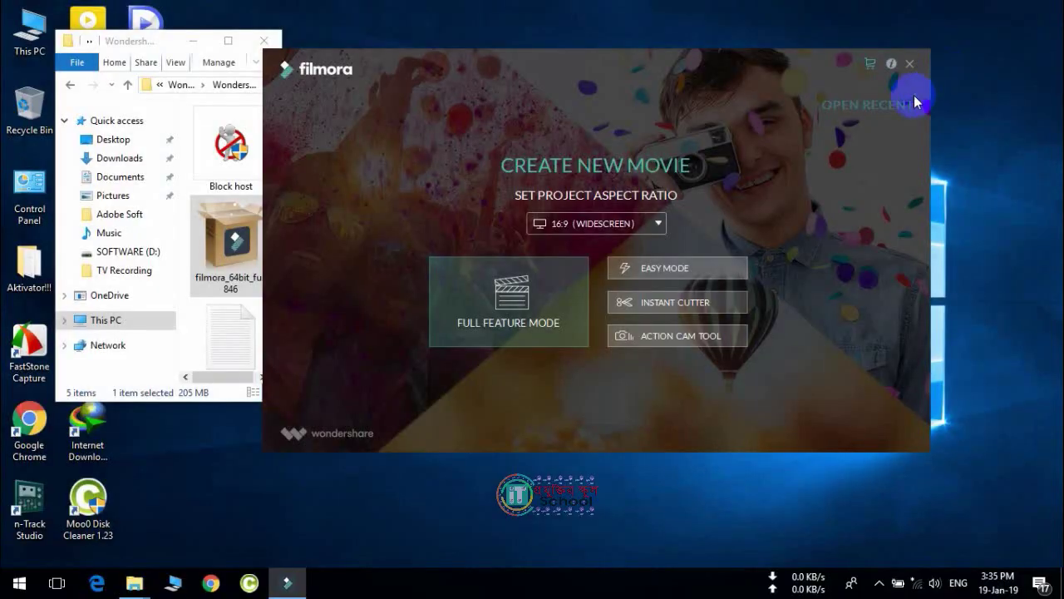
left_click(869, 66)
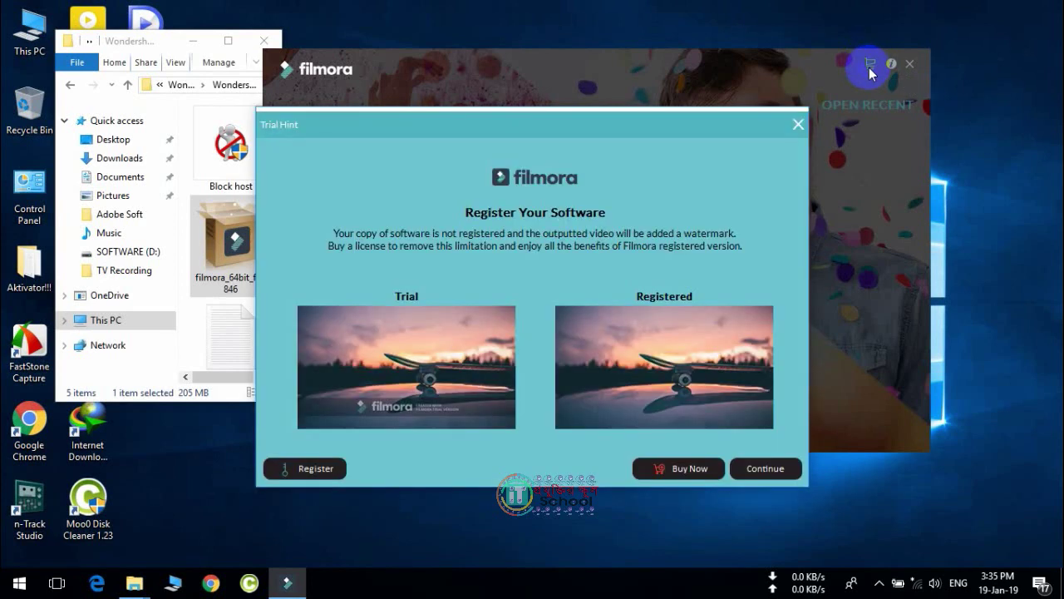
left_click(308, 469)
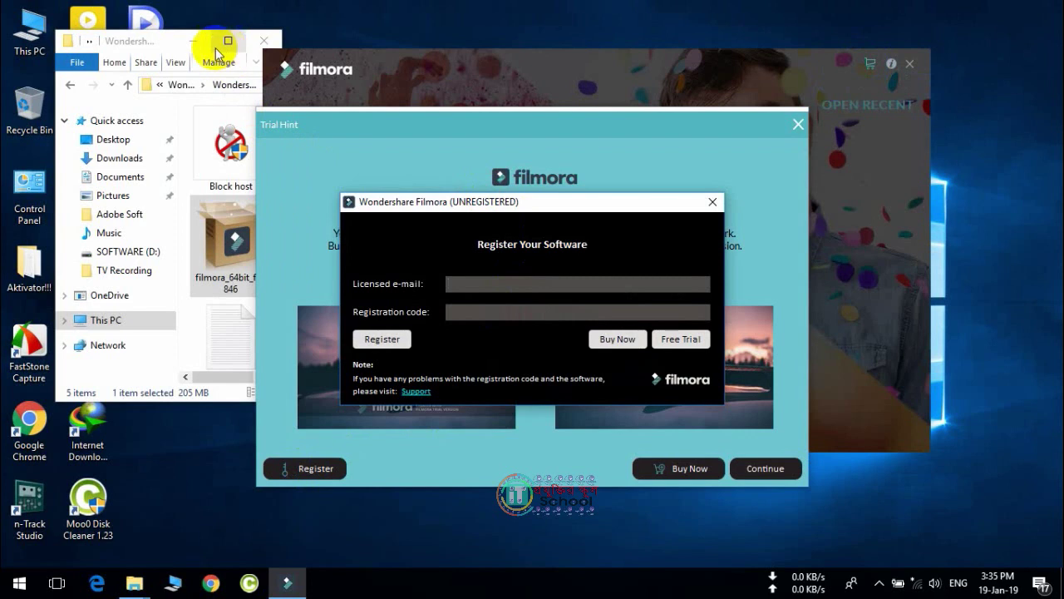
Shrink the icons in the package folder, widen its window slightly and run the KeyGen application.
left_click(166, 42)
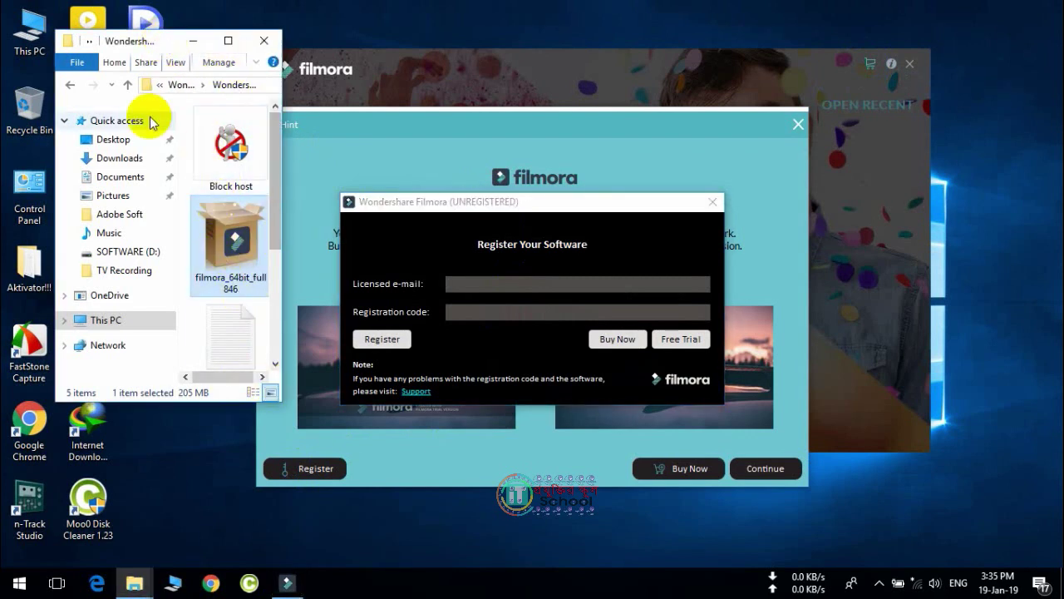
scroll(231, 183, "down", 1)
scroll(233, 181, "down", 1)
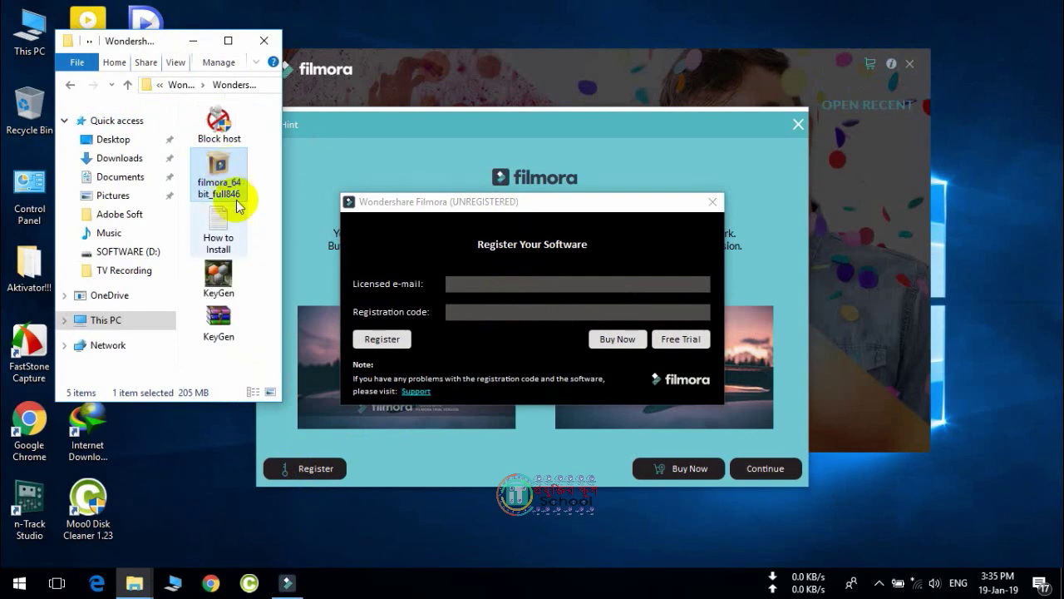
left_click_drag(281, 380, 342, 379)
double_click(295, 176)
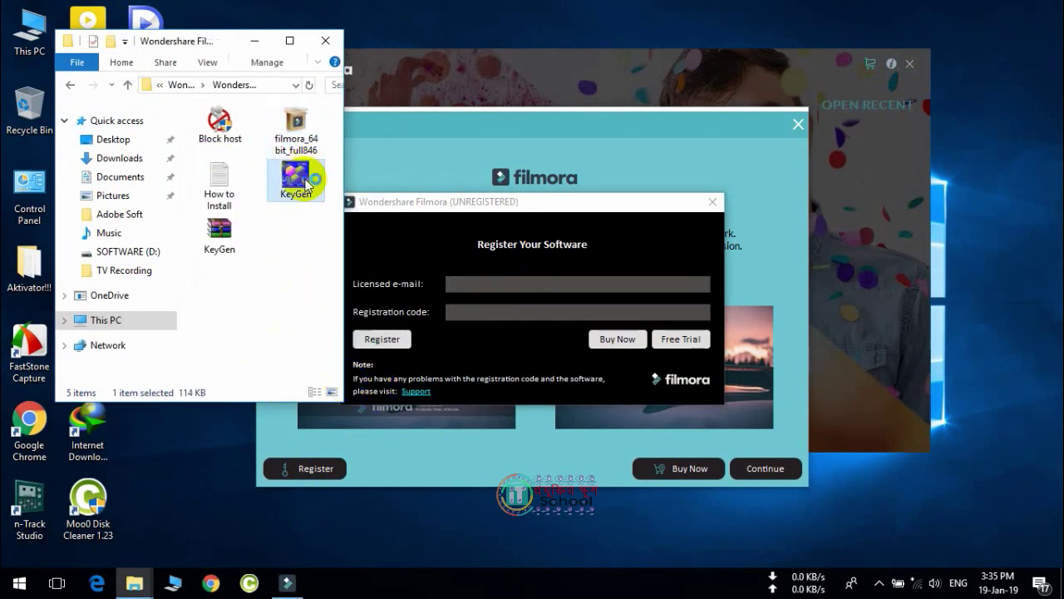
Generate a registration code in the KeyGen window, copy it and exit KeyGen.
left_click_drag(567, 219, 908, 37)
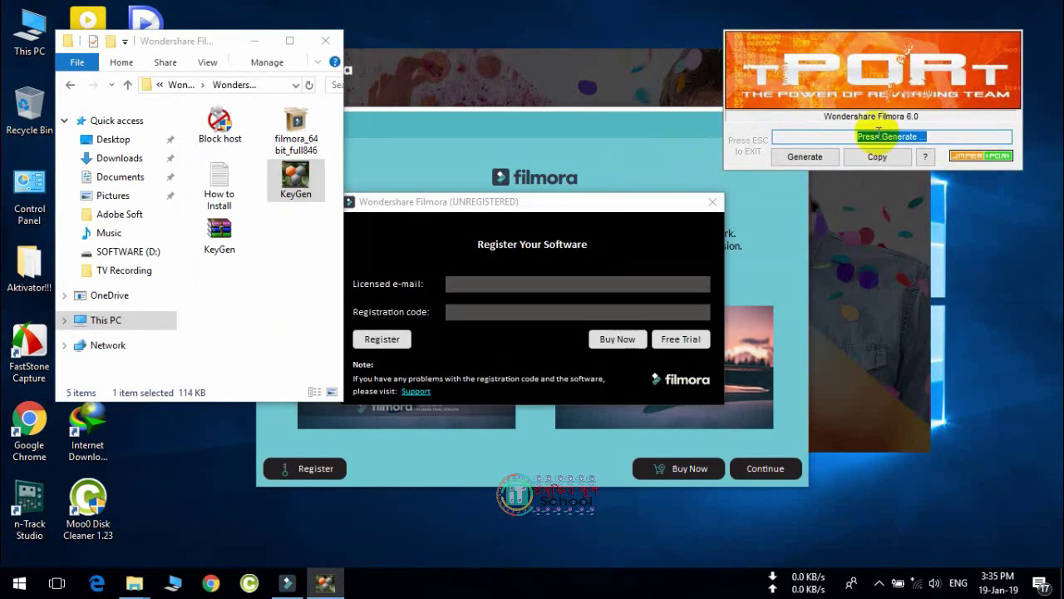
left_click(803, 158)
left_click_drag(813, 138, 969, 133)
left_click(886, 158)
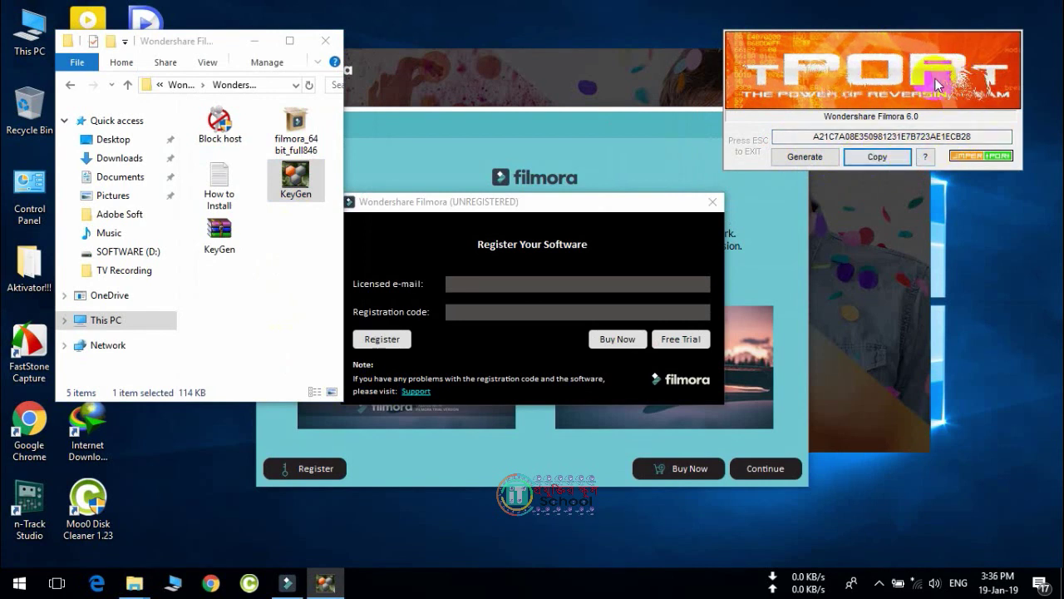
key("Escape")
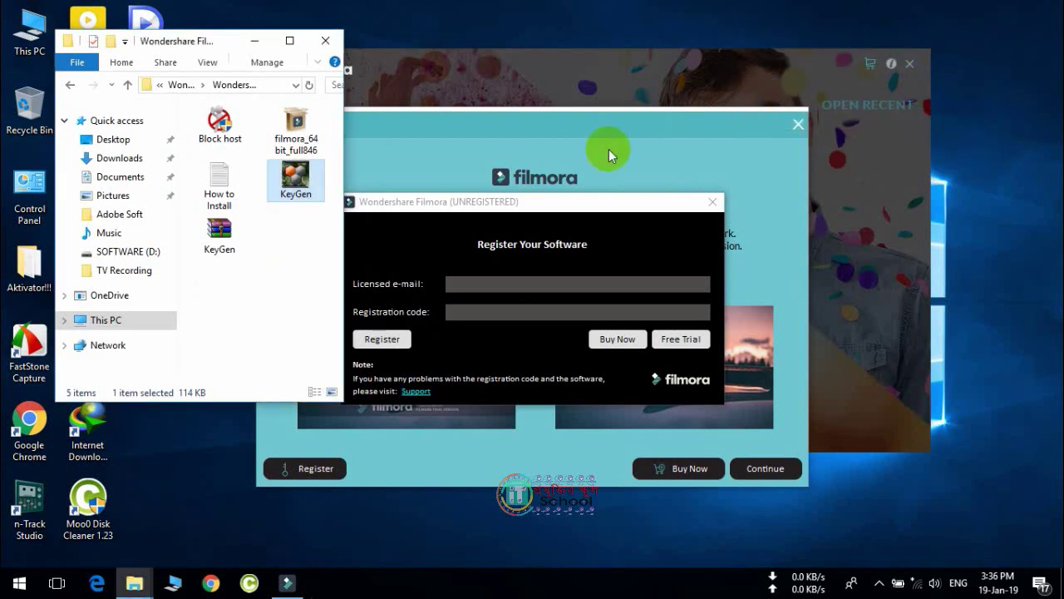
Register Filmora with a licensed e-mail and the copied registration code, and close the Wondershare web page.
left_click(537, 283)
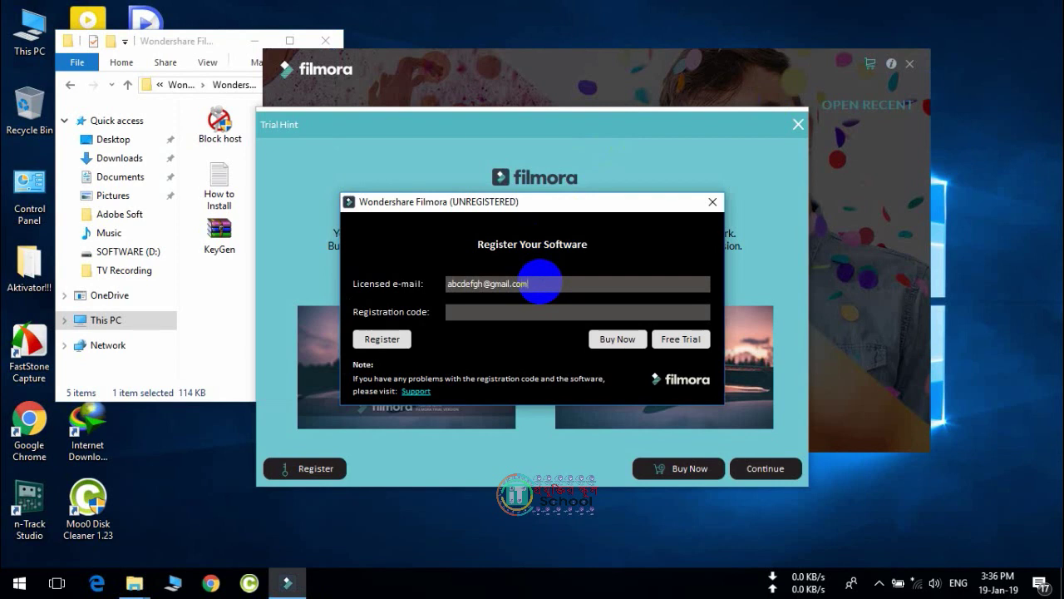
left_click(624, 314)
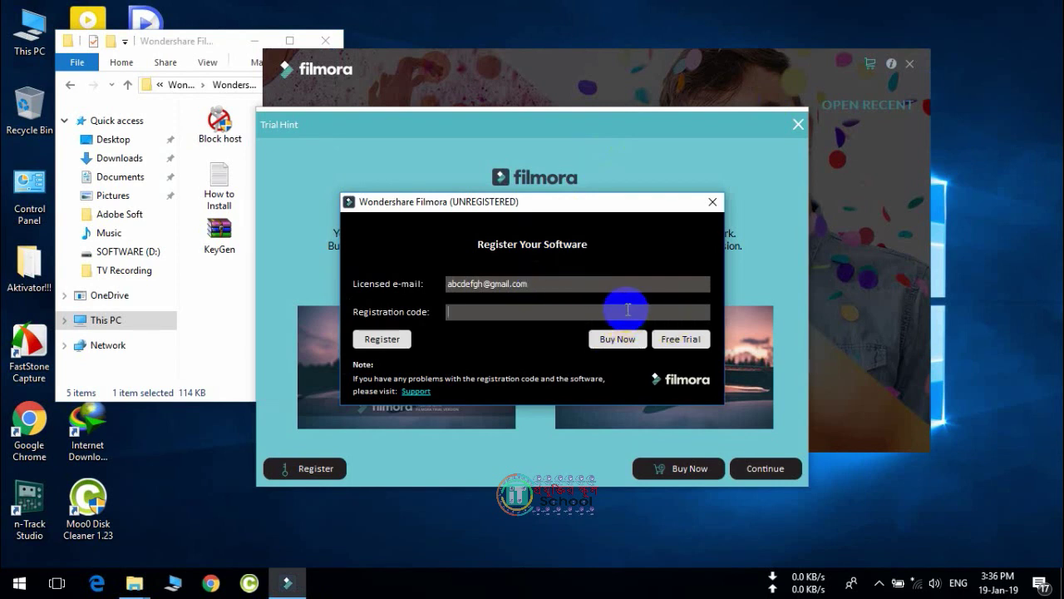
key("ctrl+v")
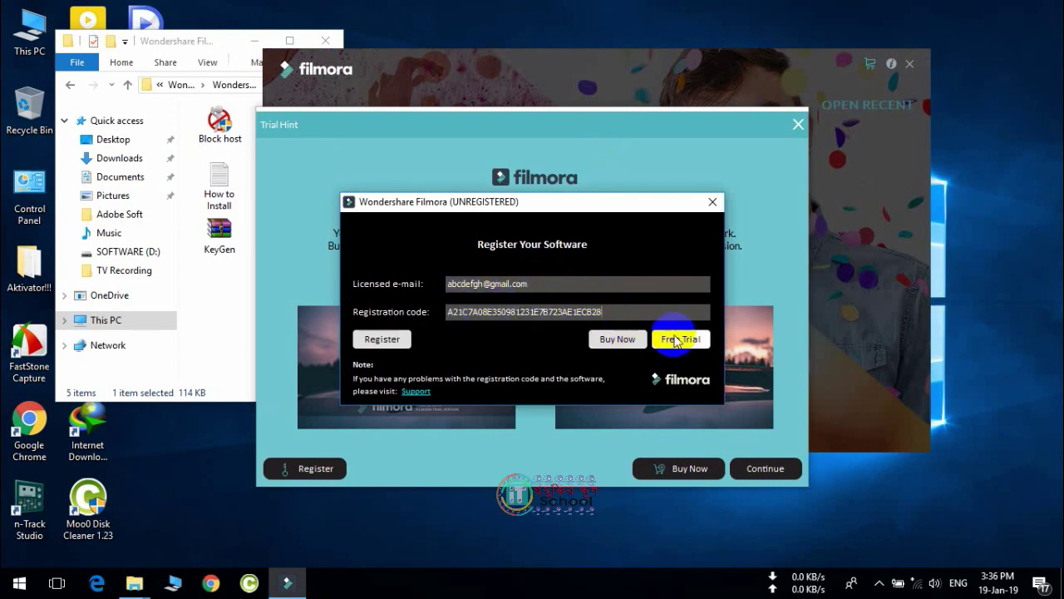
left_click(371, 336)
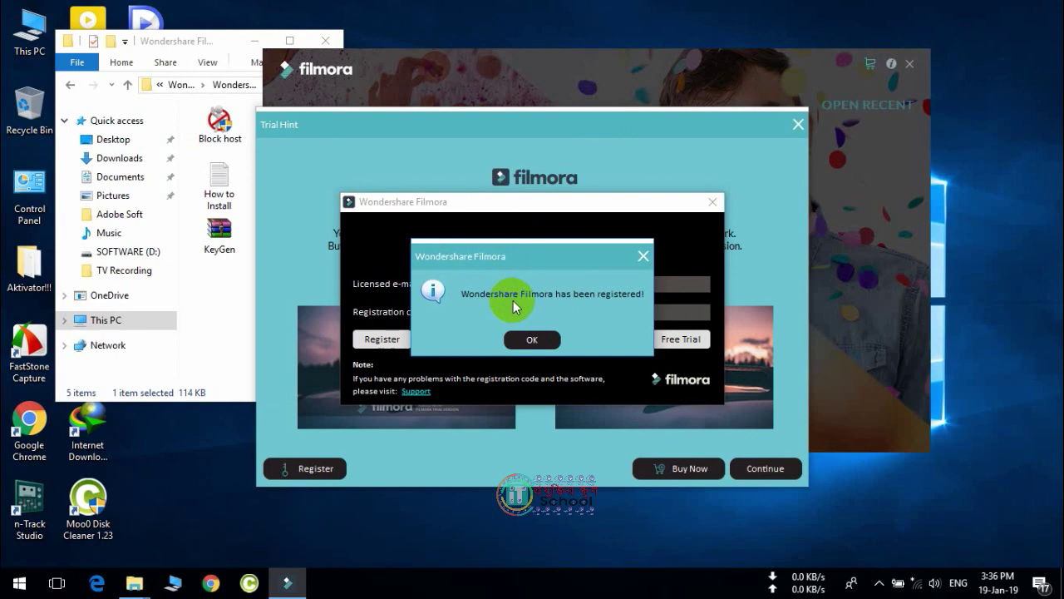
left_click(533, 340)
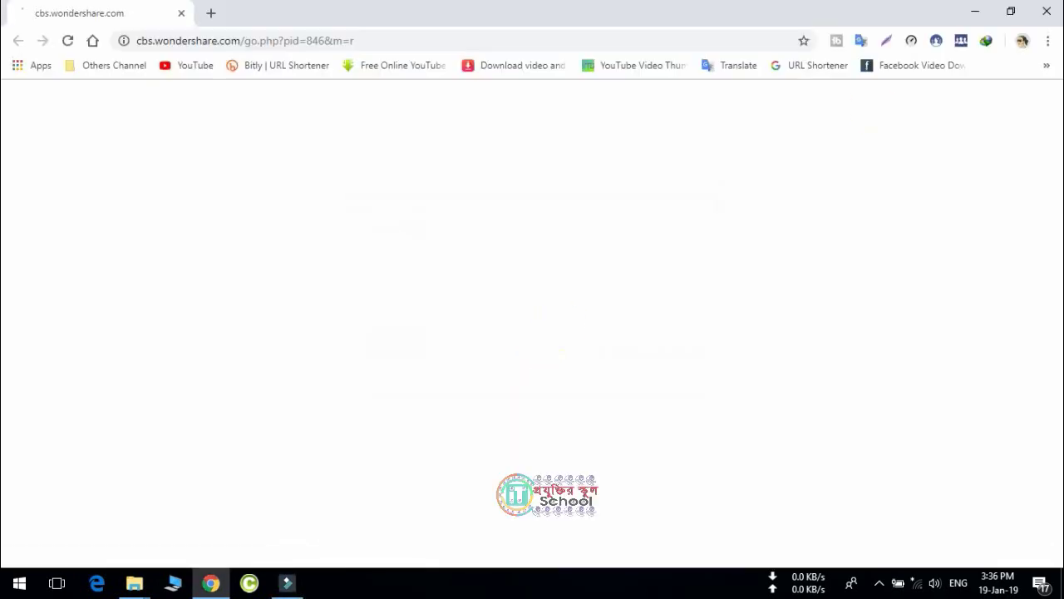
left_click(1047, 12)
Run Block host from the package folder and move the Filmora start window clear of the folder window.
left_click(202, 35)
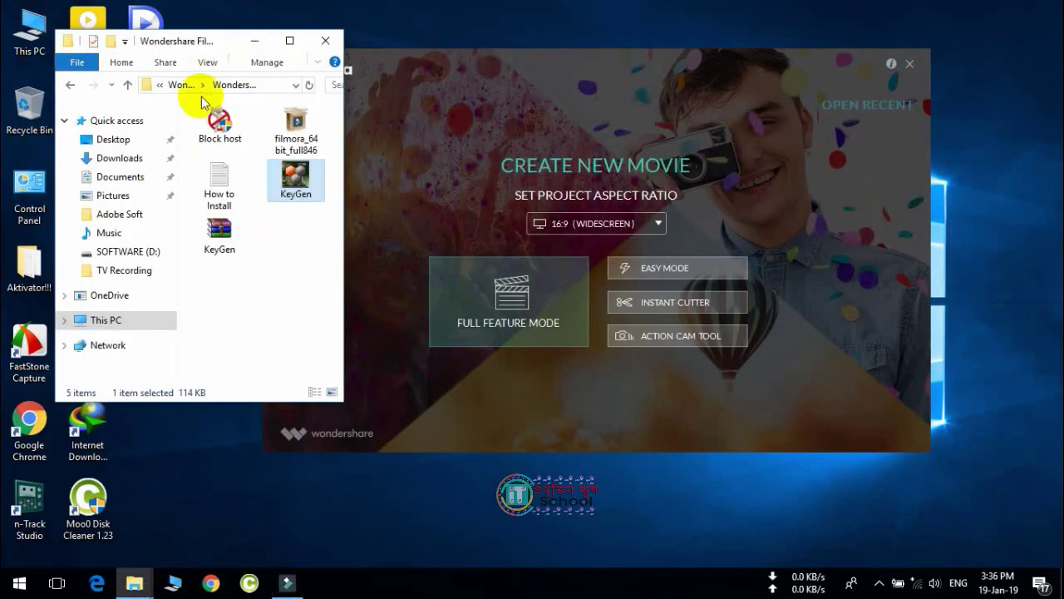
double_click(217, 123)
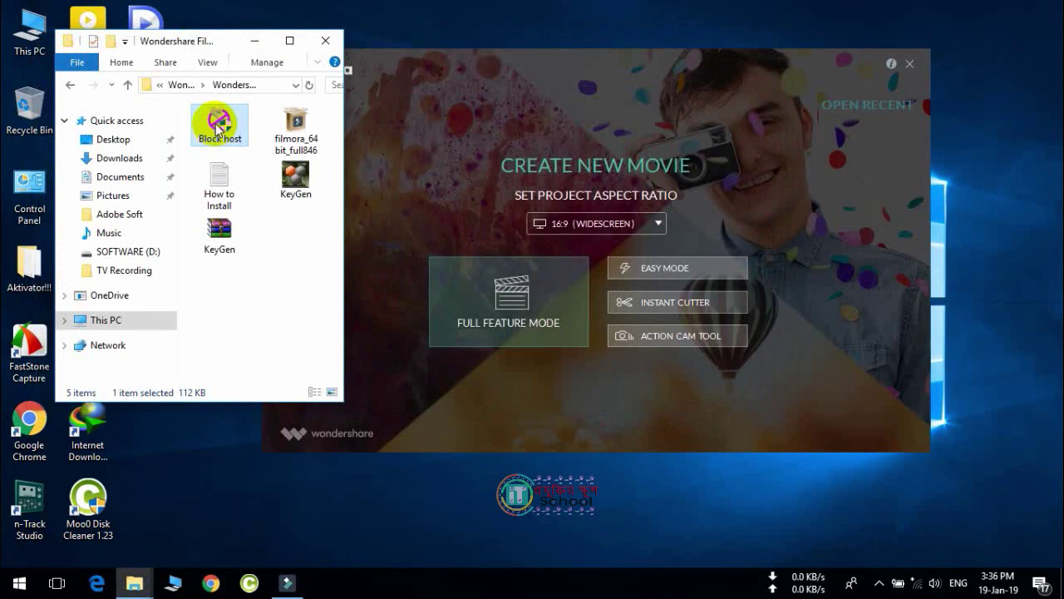
left_click_drag(488, 69, 530, 48)
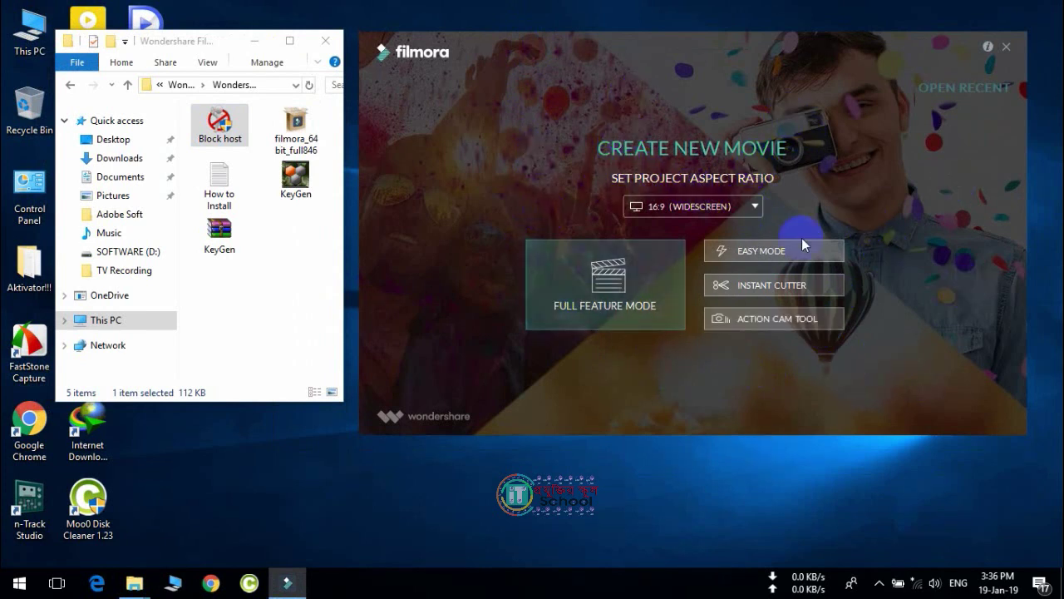
Run Block host from the package folder again and reposition the Filmora start window beside the folder.
left_click_drag(563, 147, 621, 83)
left_click_drag(614, 128, 591, 83)
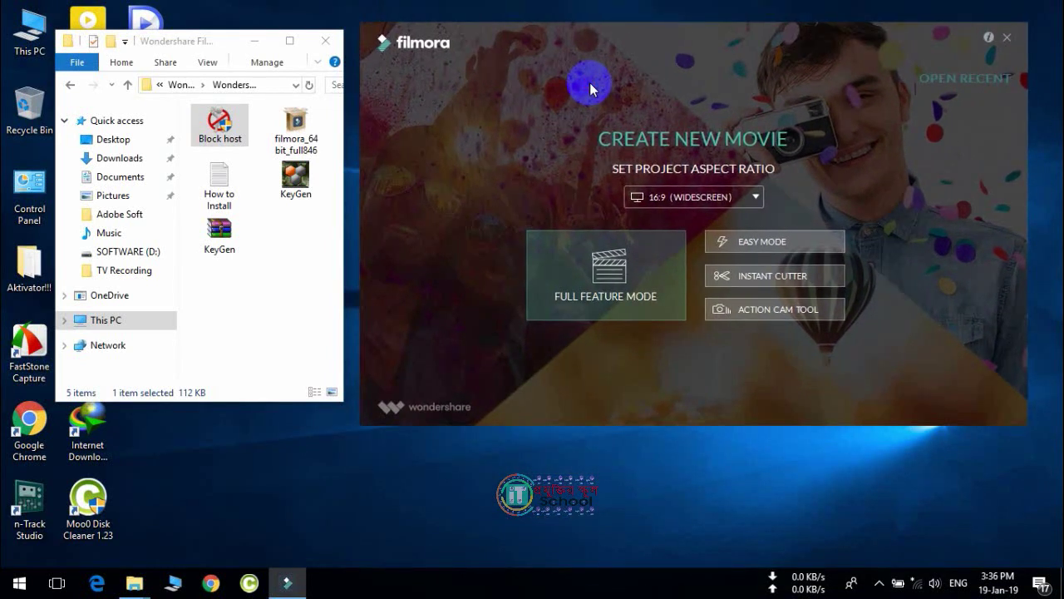
double_click(219, 124)
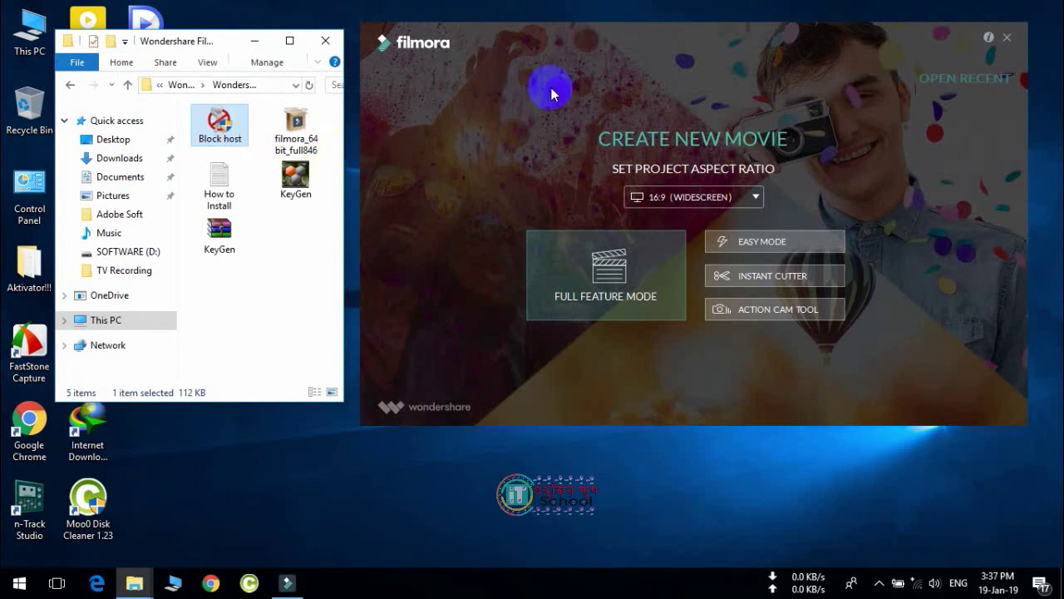
left_click_drag(606, 64, 601, 92)
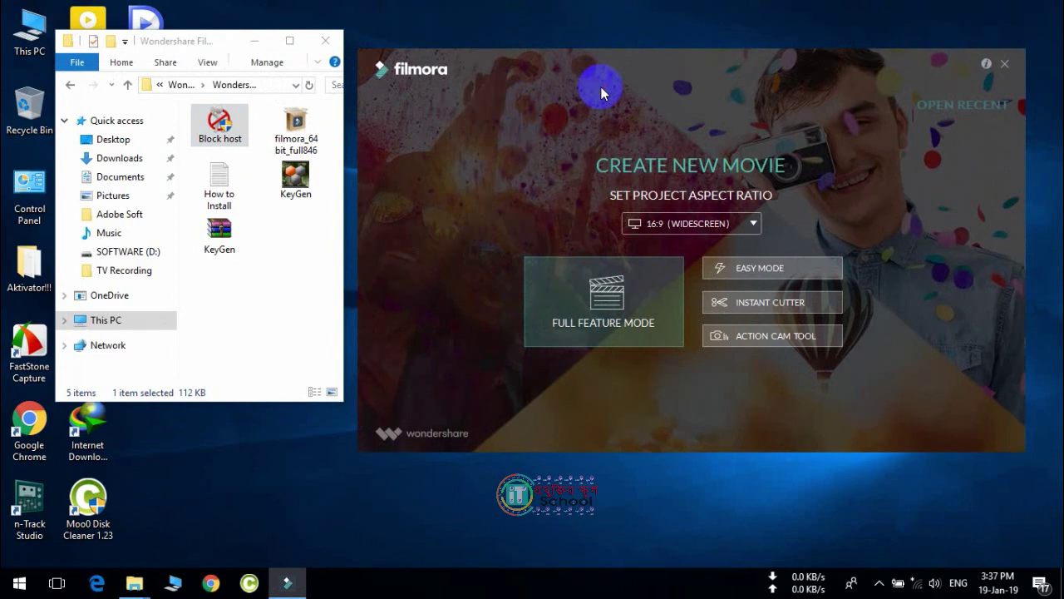
left_click_drag(551, 64, 534, 79)
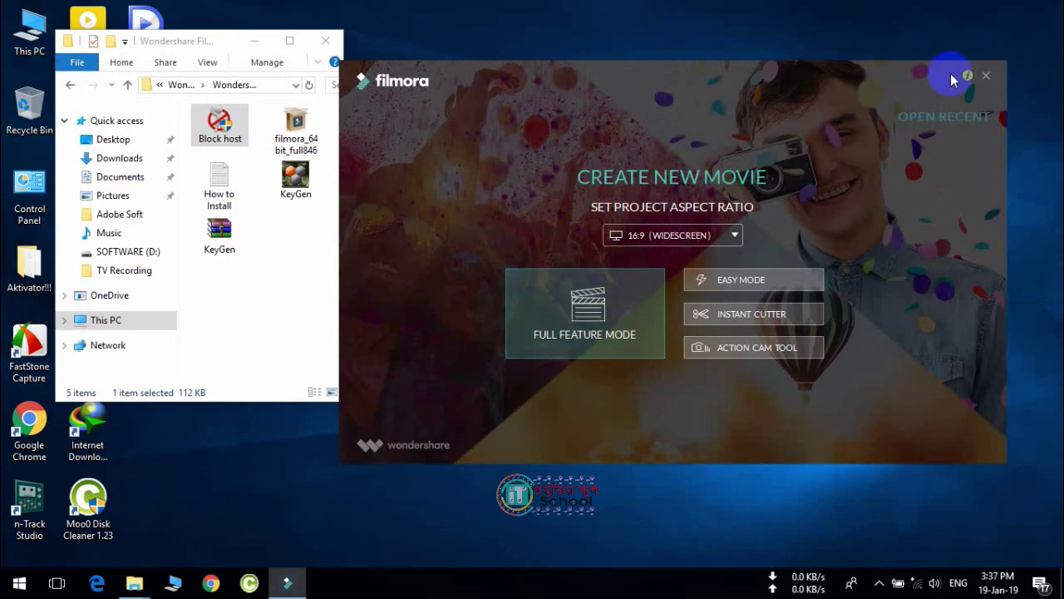
left_click_drag(898, 73, 930, 86)
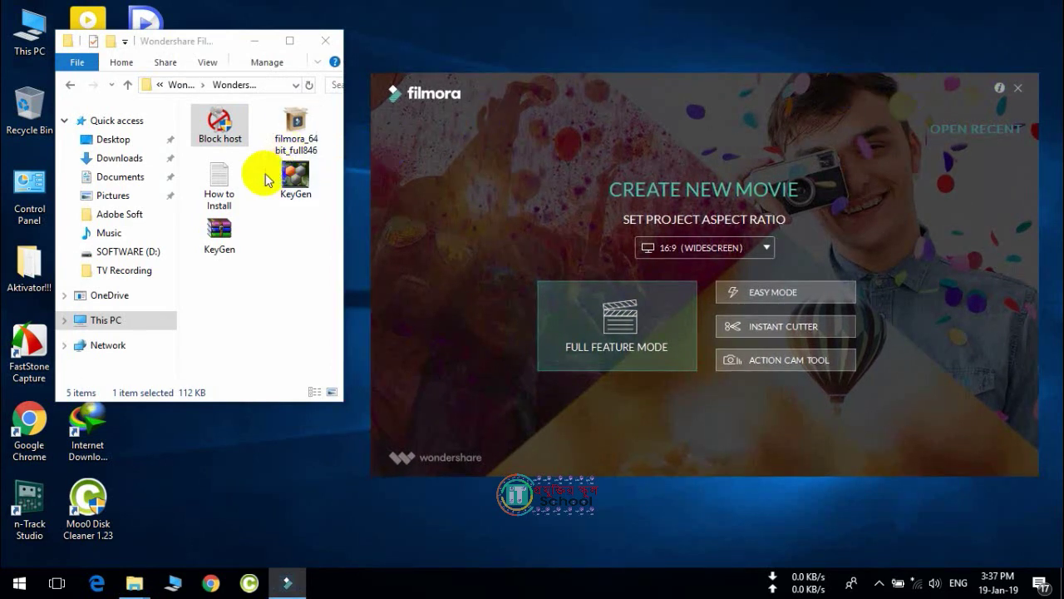
Open Filmora in Full Feature Mode and connect the computer to the iT School Wi-Fi network.
left_click(295, 176)
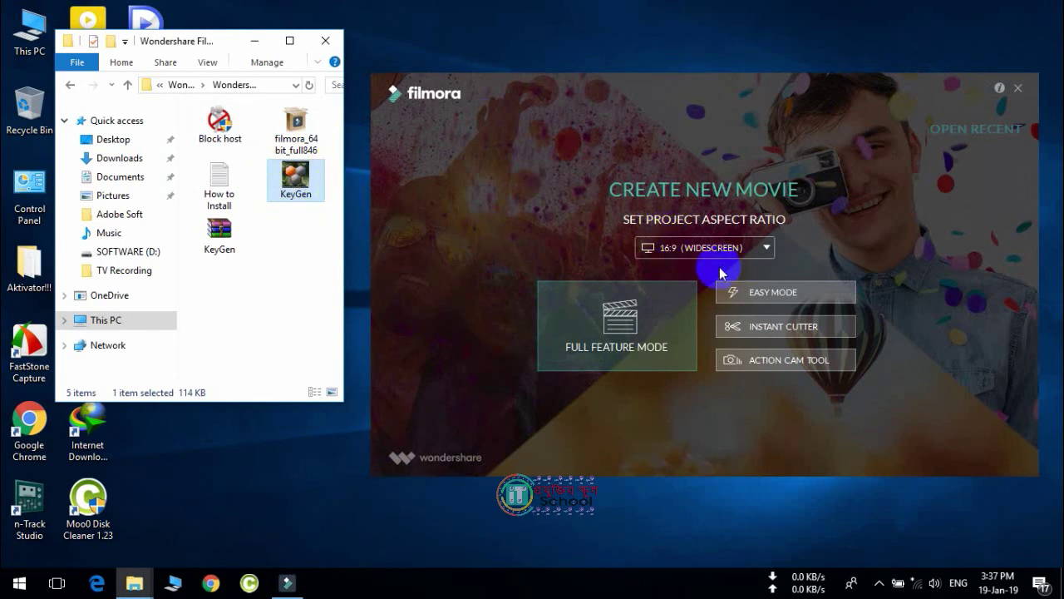
left_click(629, 315)
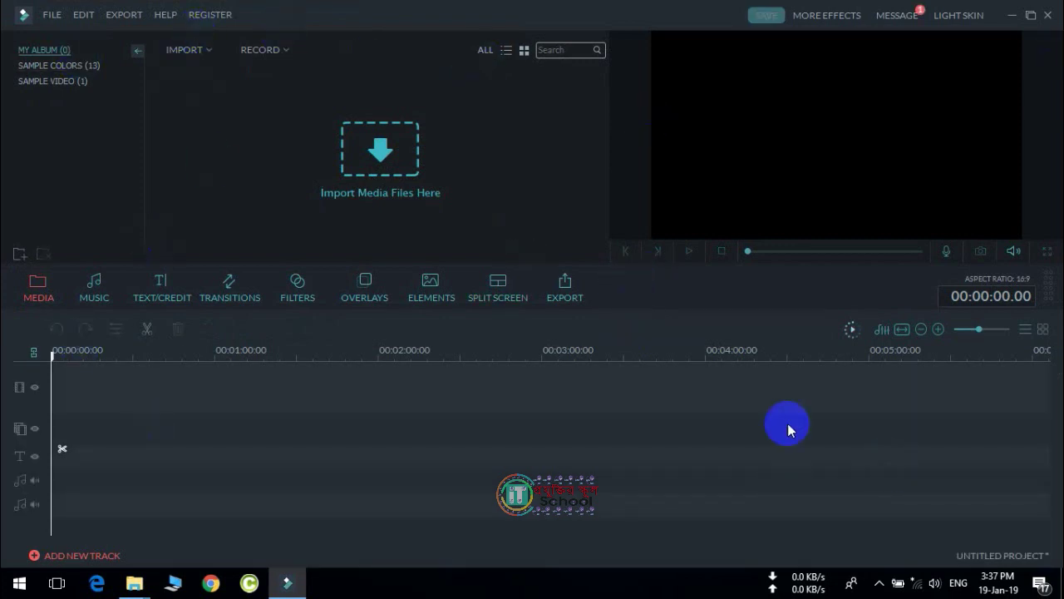
left_click(899, 582)
left_click(851, 171)
left_click(973, 217)
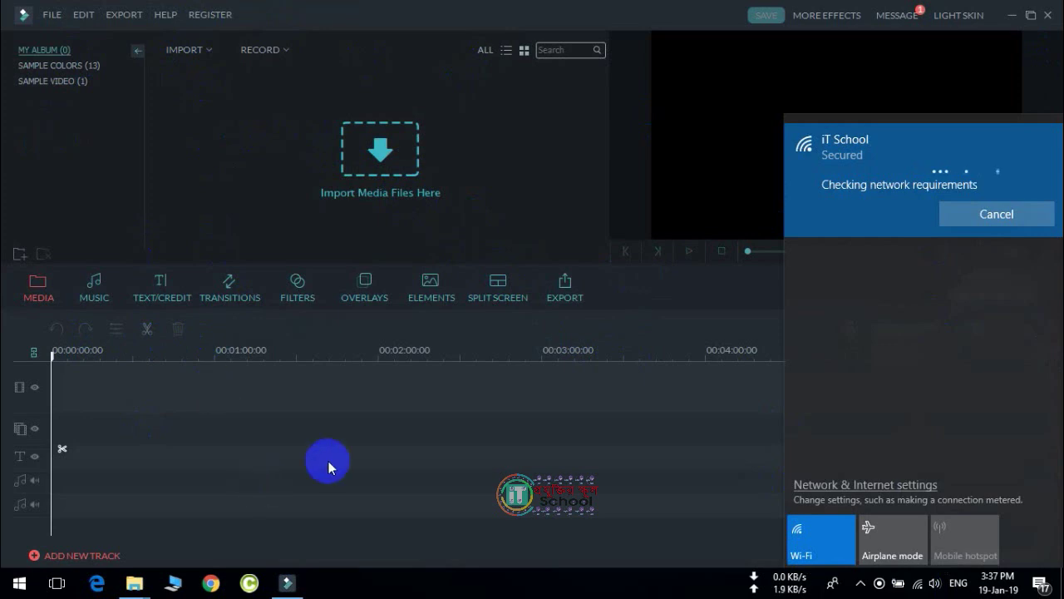
left_click(316, 330)
Browse Filmora's Split Screen, Elements and Text/Credit libraries, going down to the Opener titles.
left_click(498, 286)
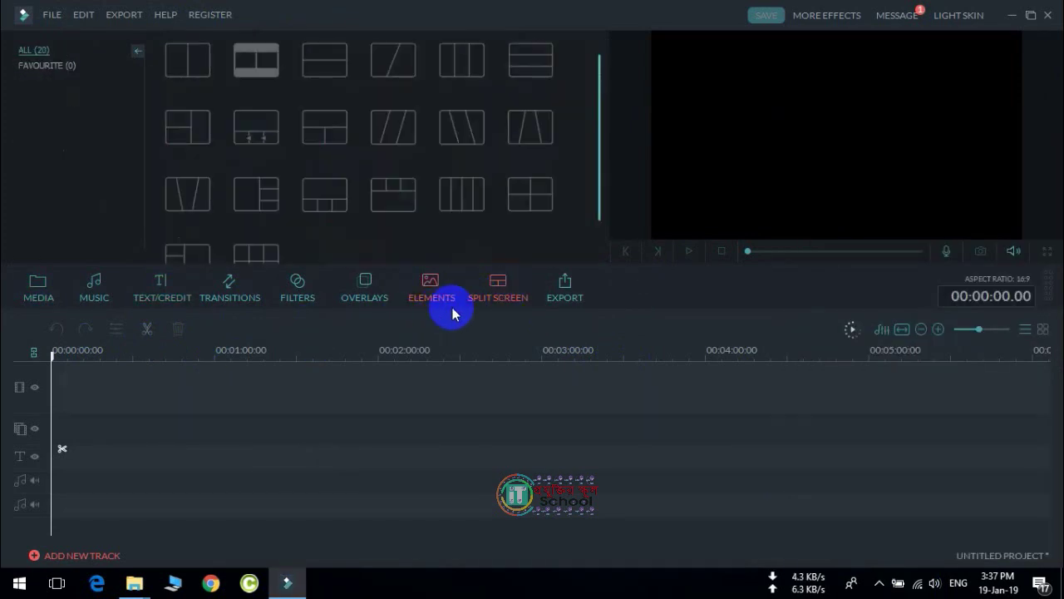
left_click(427, 290)
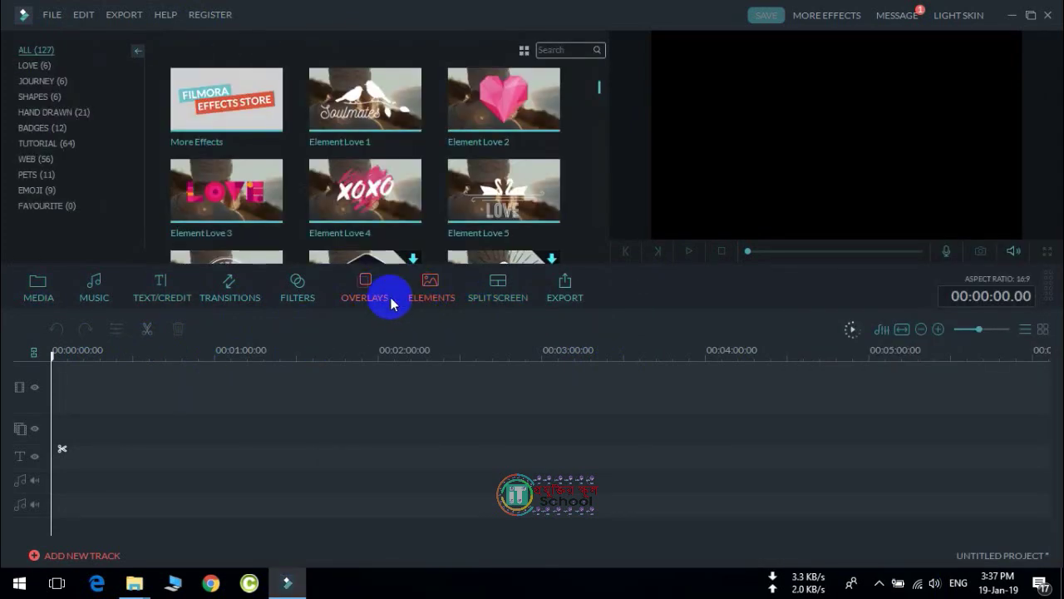
left_click(152, 289)
mouse_move(594, 86)
left_mouse_down()
mouse_move(593, 155)
mouse_move(613, 94)
left_mouse_up()
scroll(613, 94, "down", 1)
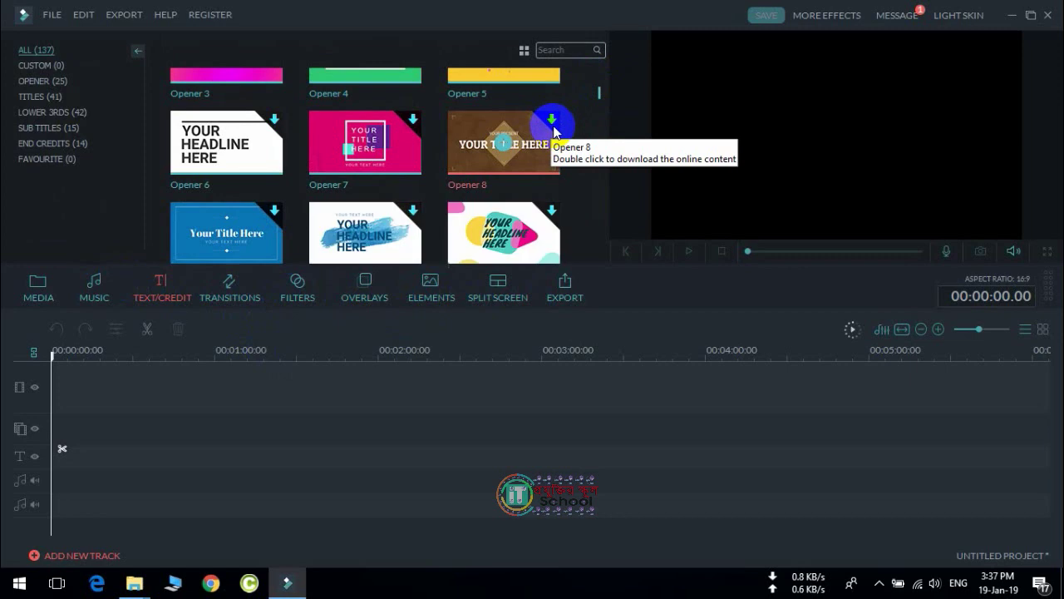
Try to download the online content for the Opener 8 title.
left_click(528, 127)
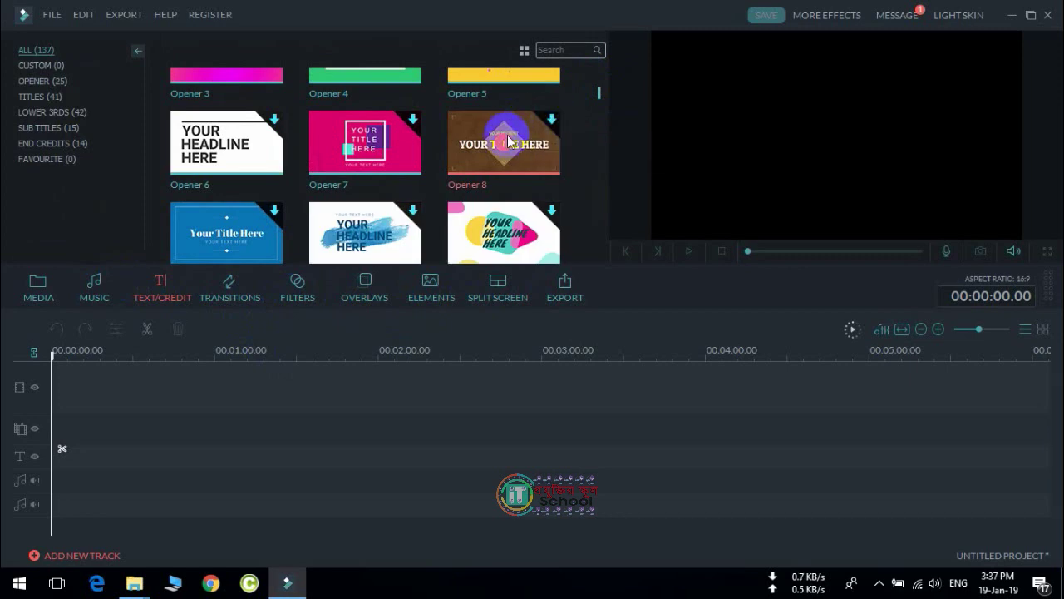
double_click(509, 136)
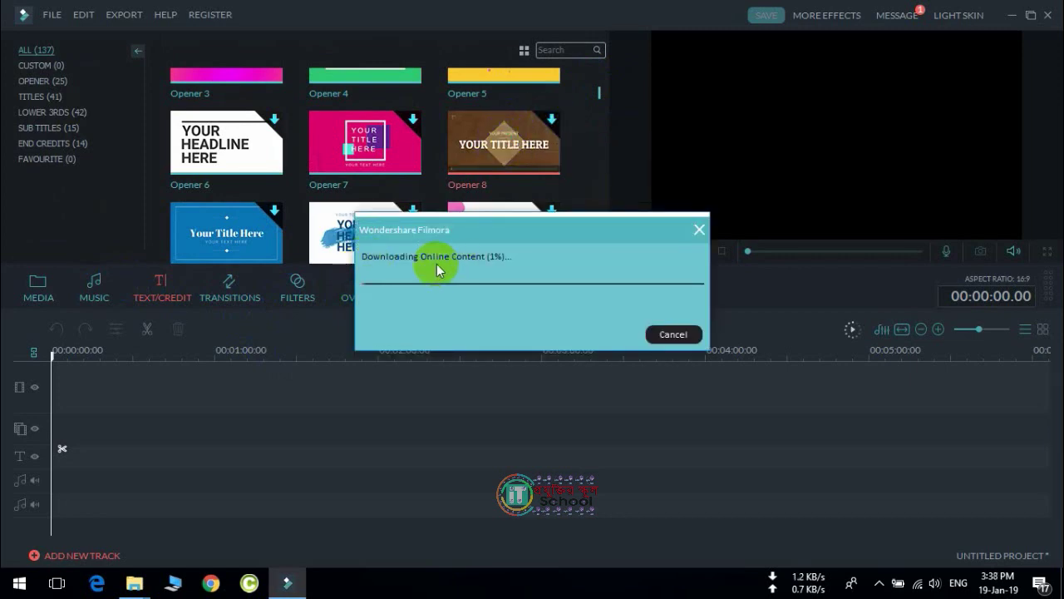
left_click(678, 335)
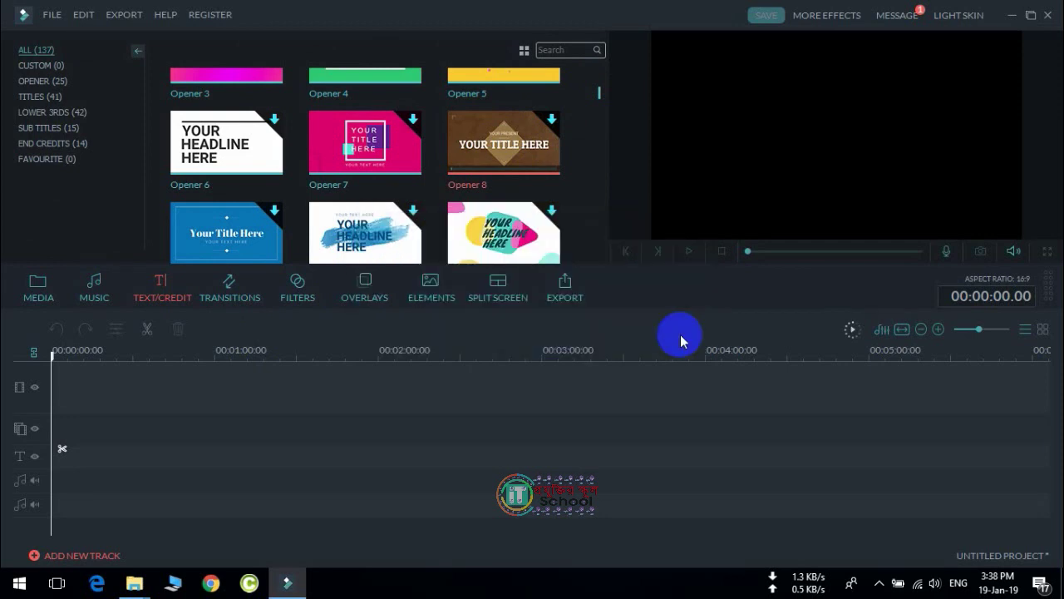
Close Filmora and refresh the desktop.
left_click(1049, 22)
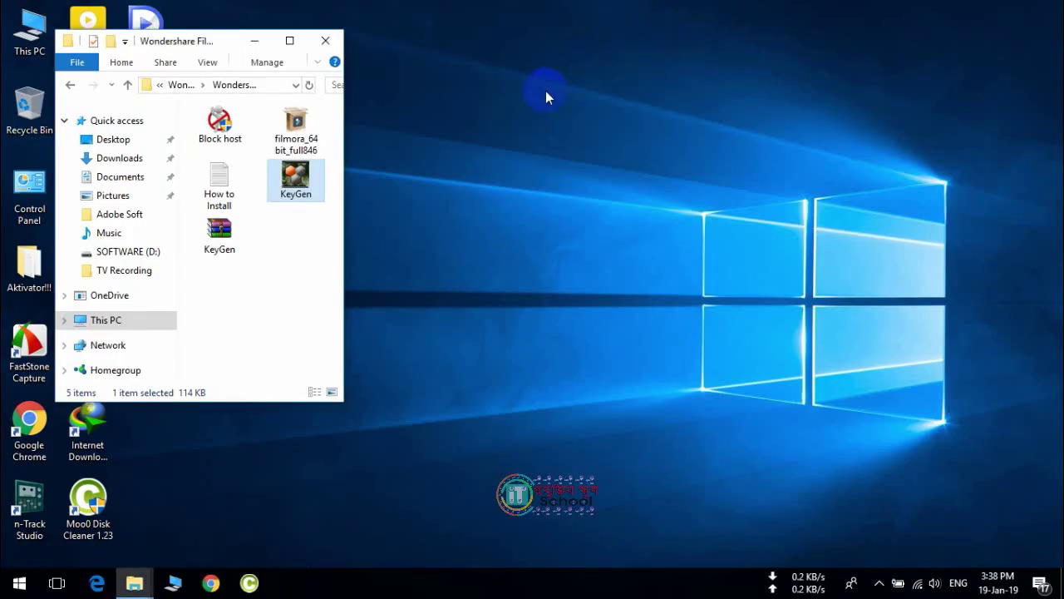
right_click(535, 90)
left_click(611, 139)
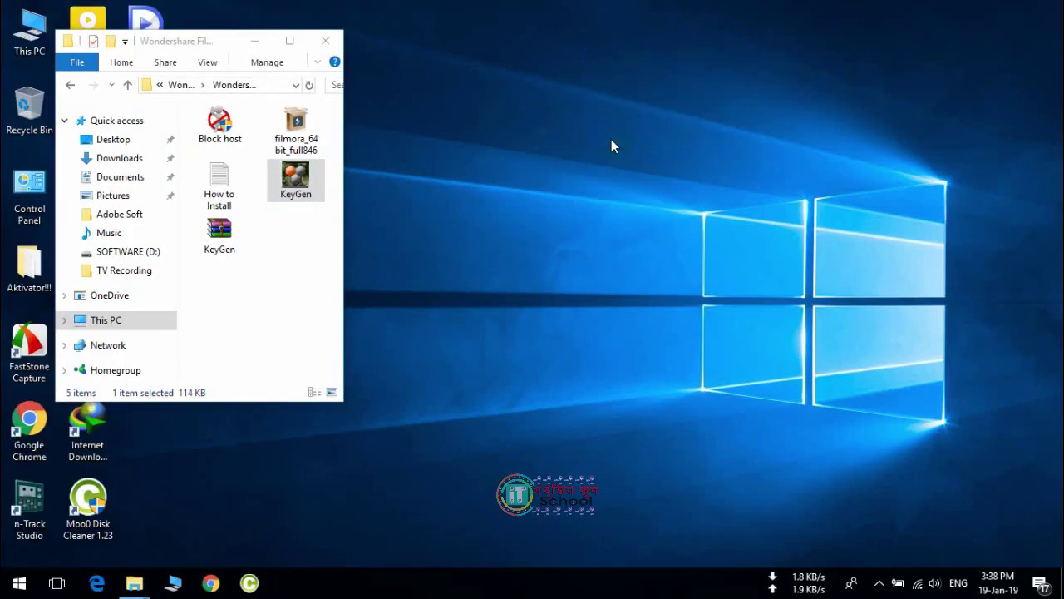
Enlarge the Wondershare Filmora package folder window and move it clear of the desktop icons.
left_click(342, 434)
left_click_drag(342, 405, 595, 513)
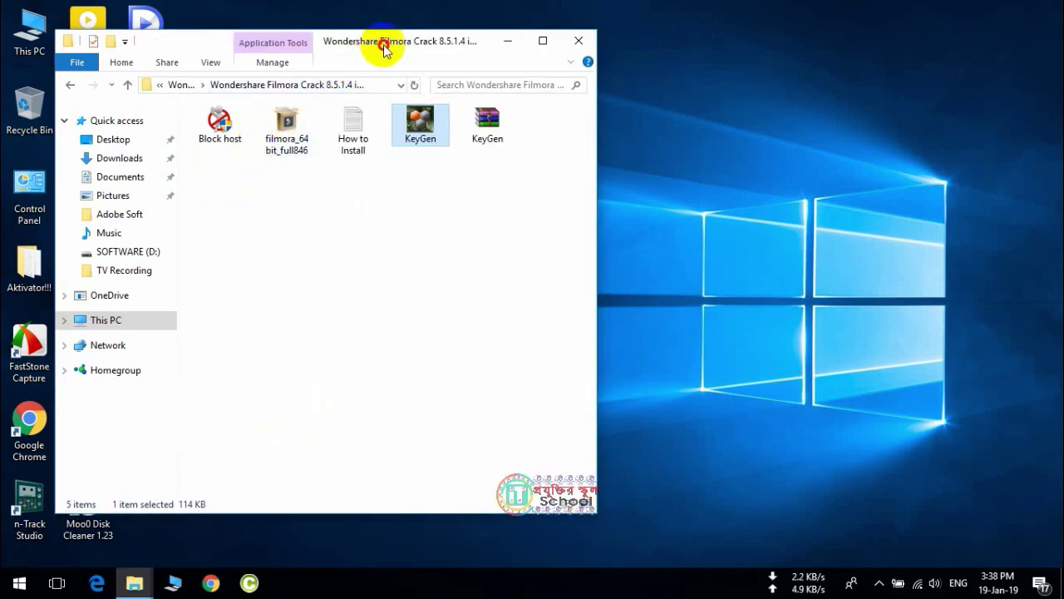
left_click_drag(384, 50, 470, 48)
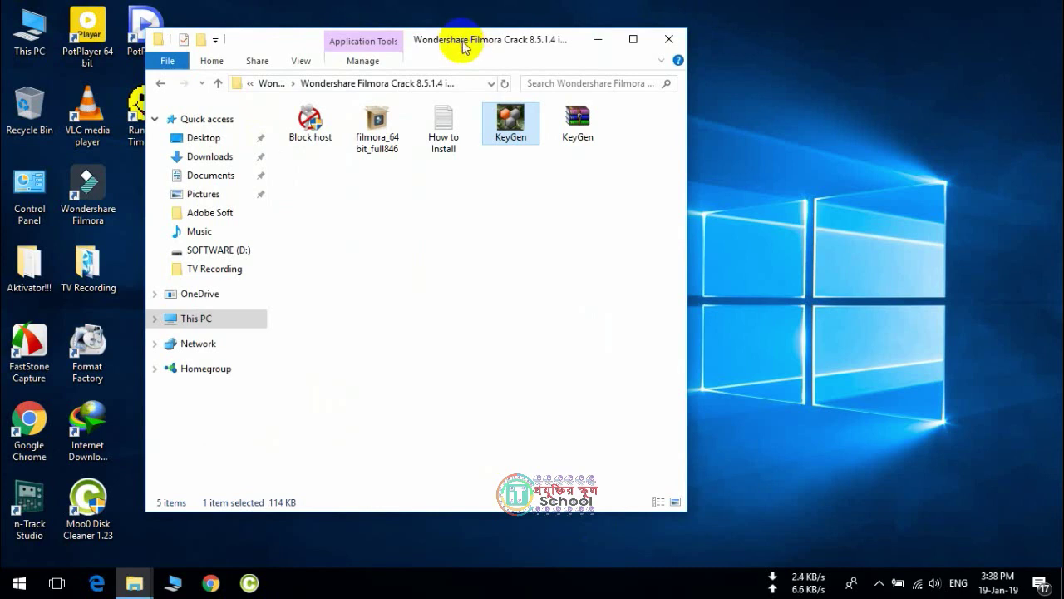
Open the Adobe Soft folder on SOFTWARE (D:) in a maximized window and select all its items for review.
double_click(46, 36)
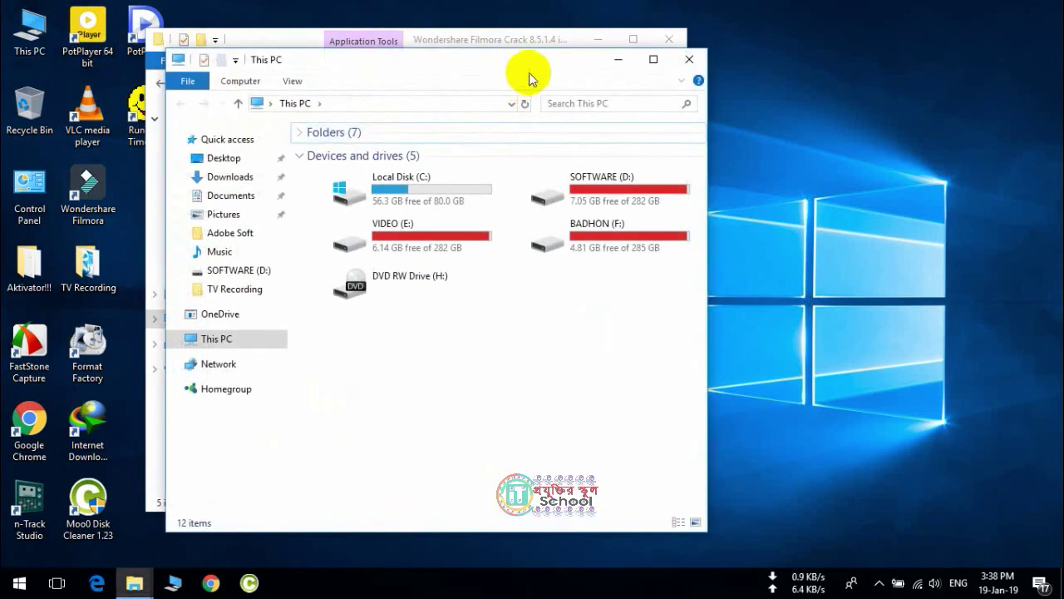
double_click(622, 189)
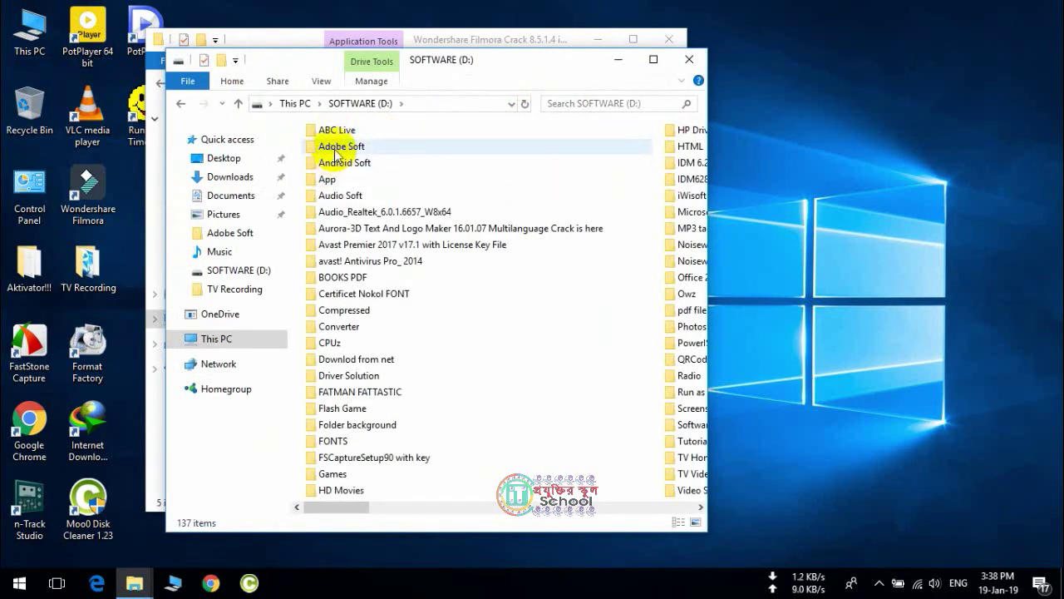
double_click(335, 148)
double_click(449, 58)
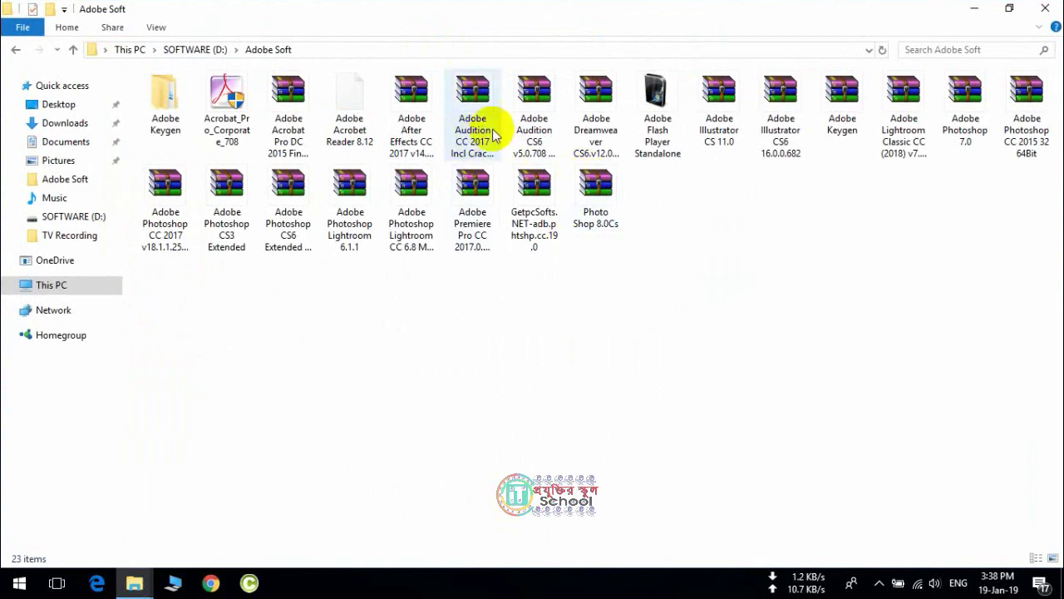
left_click_drag(977, 323, 137, 100)
left_click(840, 324)
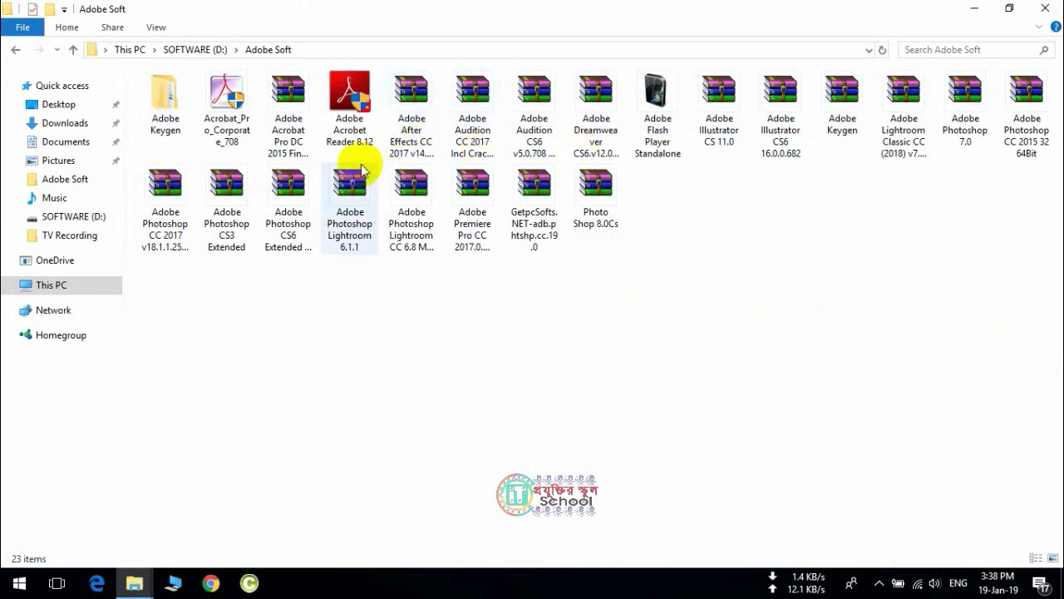
left_click_drag(974, 328, 149, 100)
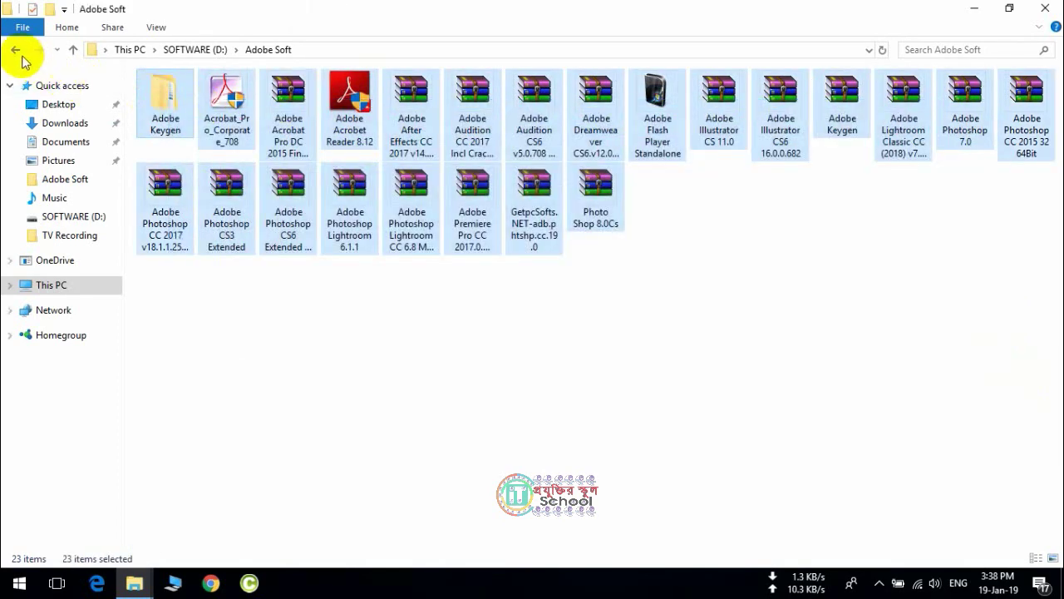
Go back to SOFTWARE (D:), open the Video Soft folder and look over the video programs stored there.
left_click(14, 49)
key("v")
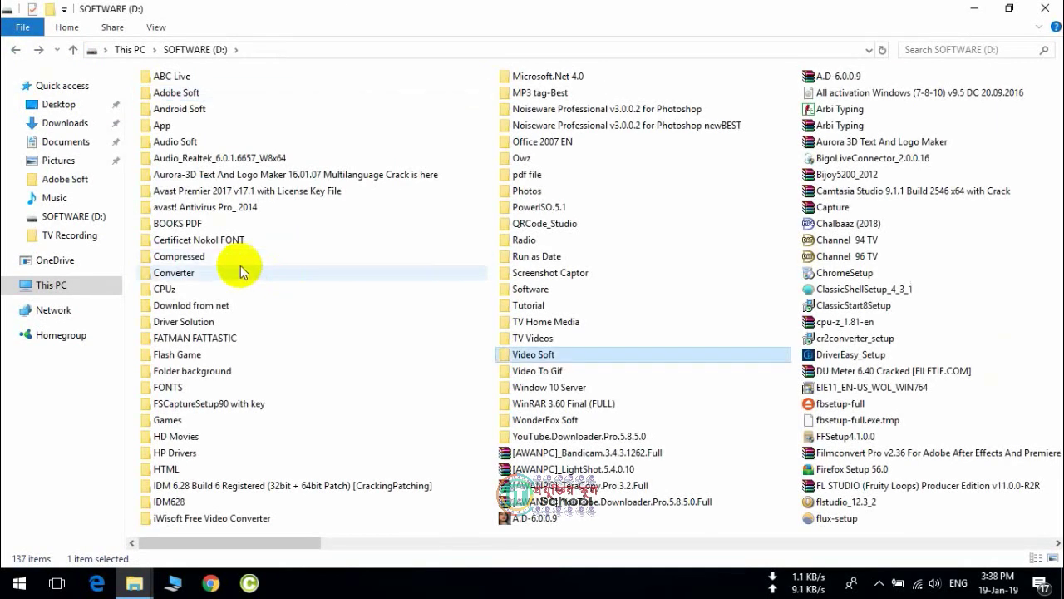
double_click(533, 356)
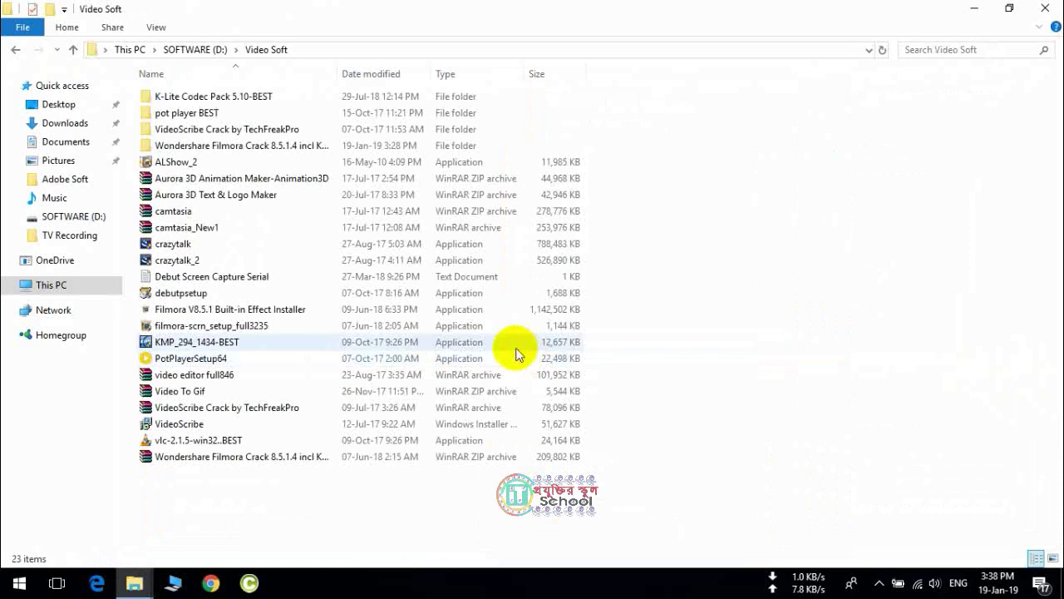
left_click_drag(249, 511, 125, 83)
left_click(796, 303)
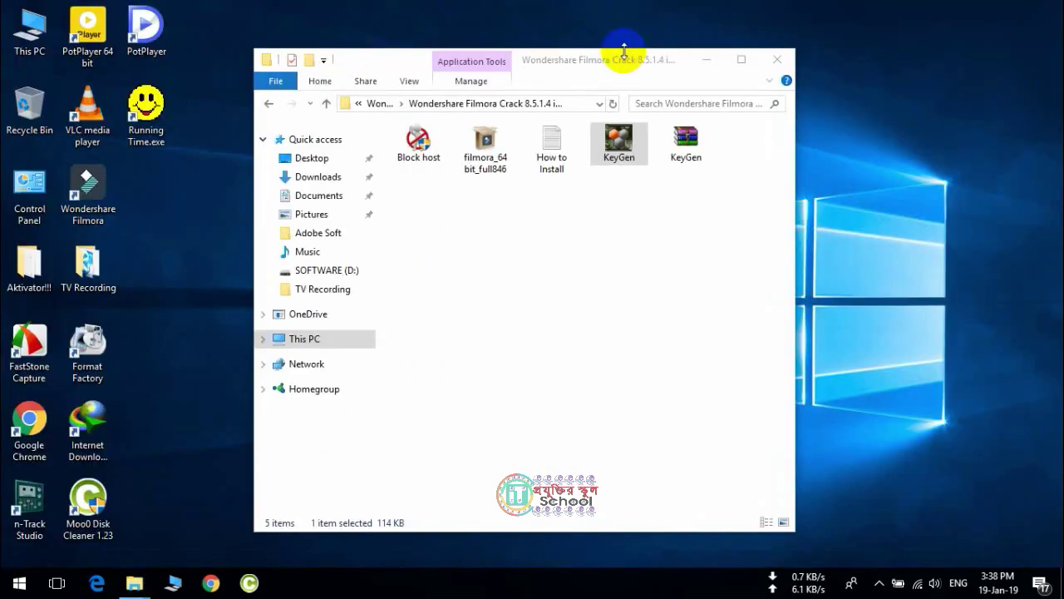
Refresh the desktop and close the Wondershare Filmora package folder window.
left_click_drag(623, 52, 695, 59)
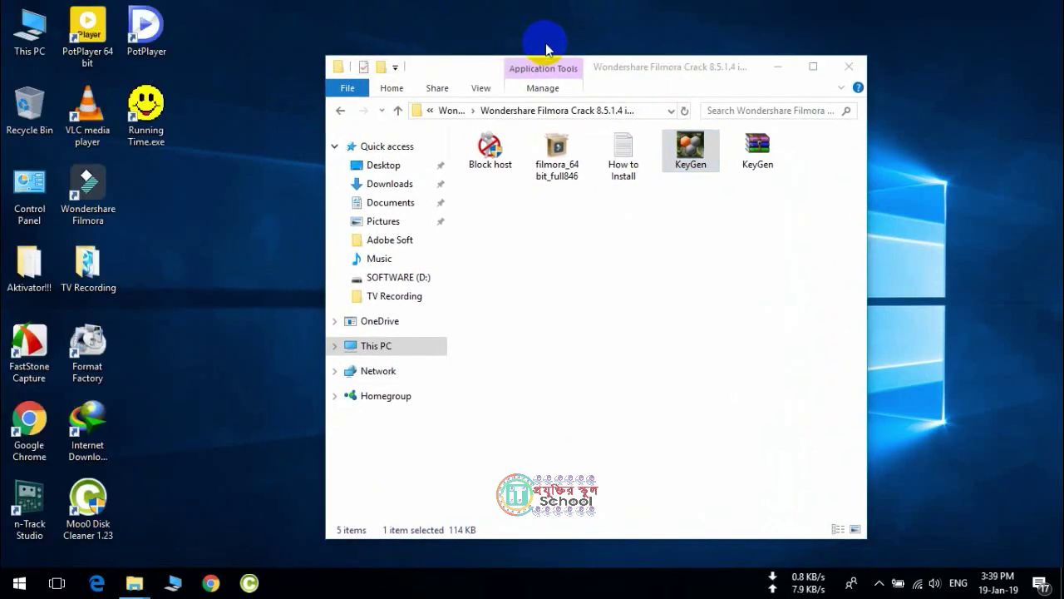
right_click(595, 21)
left_click(636, 60)
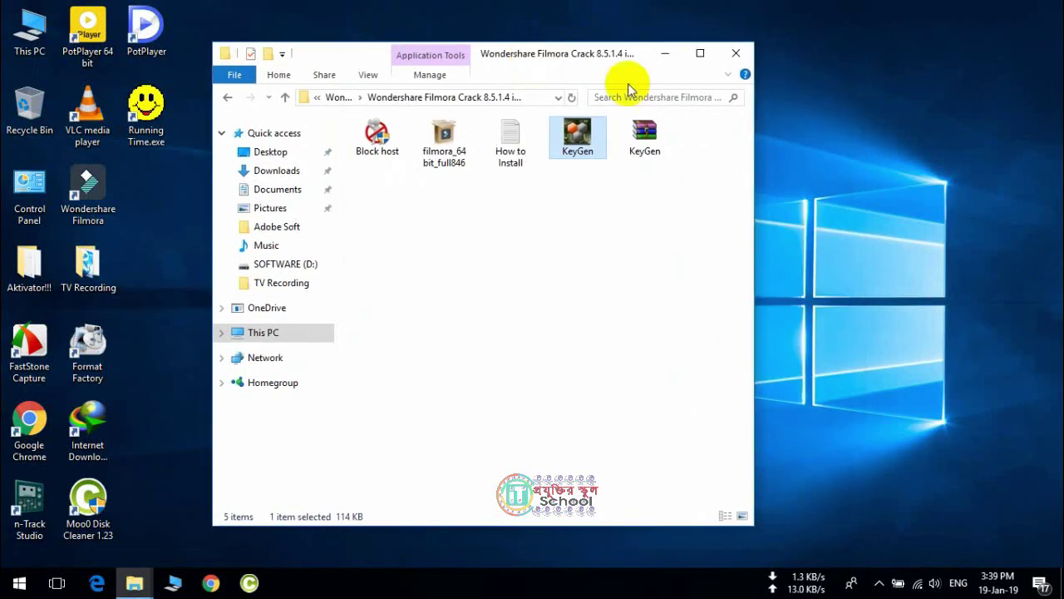
left_click(735, 55)
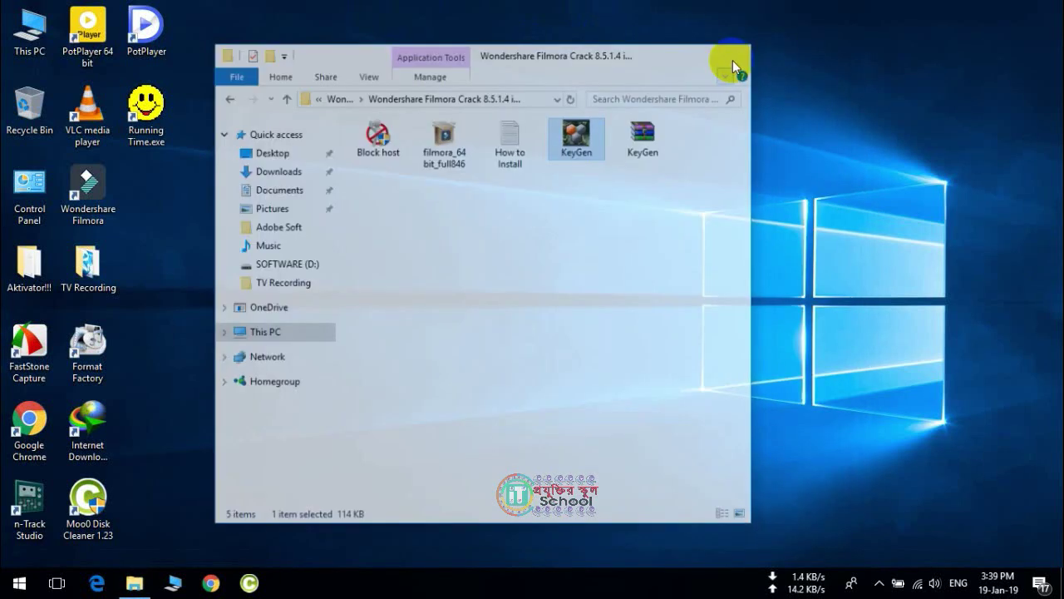